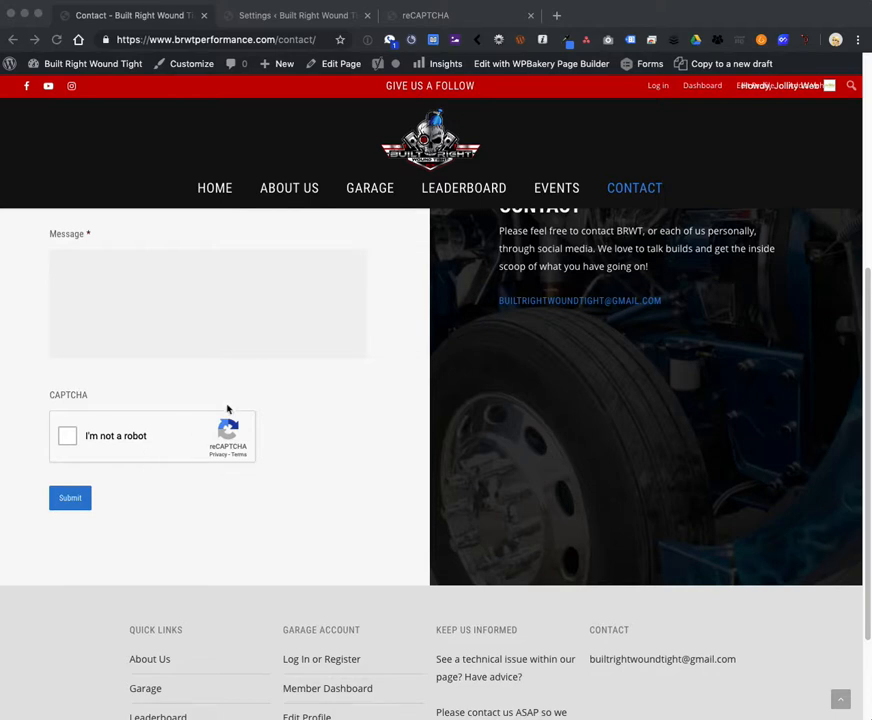
Switch to the site's WordPress admin settings and open the page for adding new plugins.
left_click(278, 19)
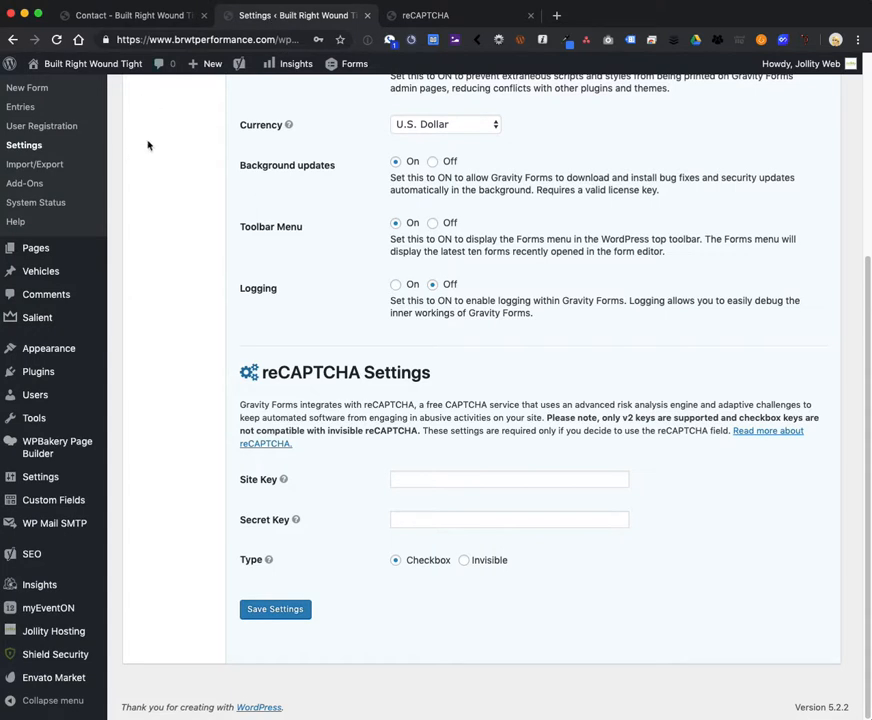
scroll(148, 145, "up", 5)
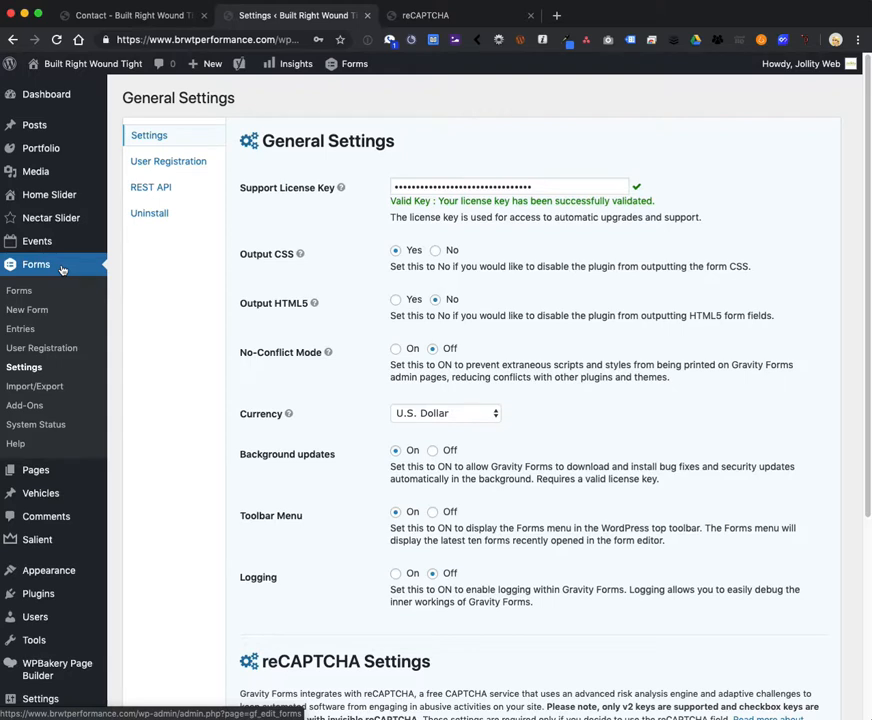
scroll(62, 269, "down", 5)
mouse_move(33, 376)
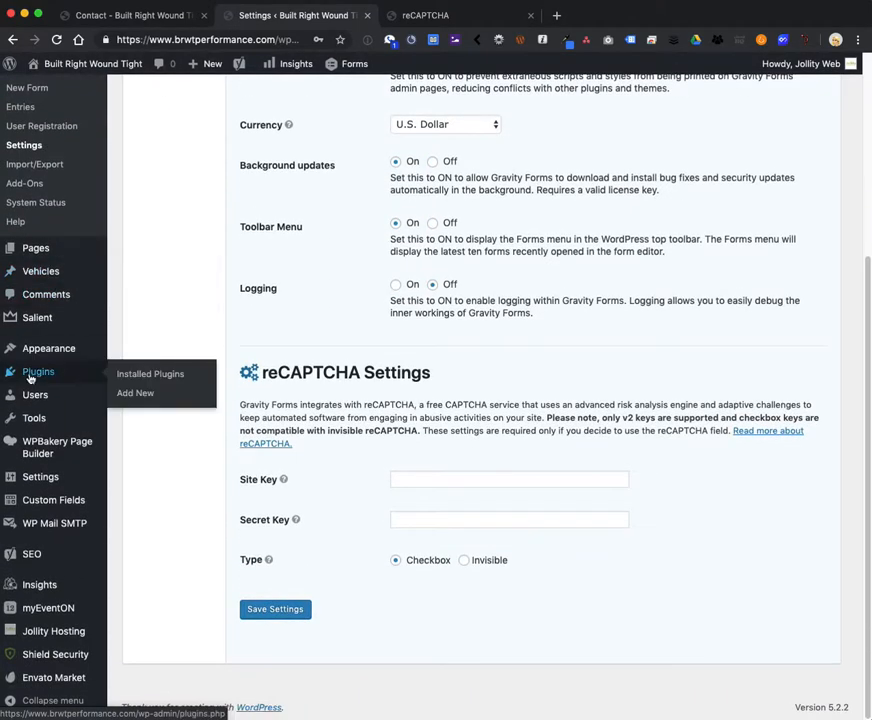
left_click(127, 395)
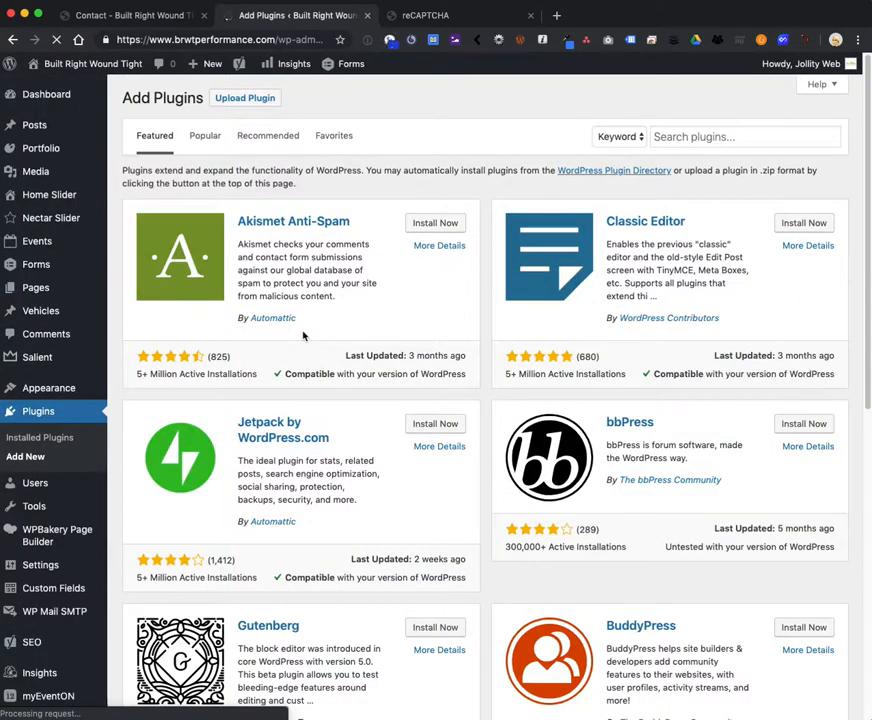
Search the plugin directory for "really simple captcha".
left_click(809, 138)
type("reall")
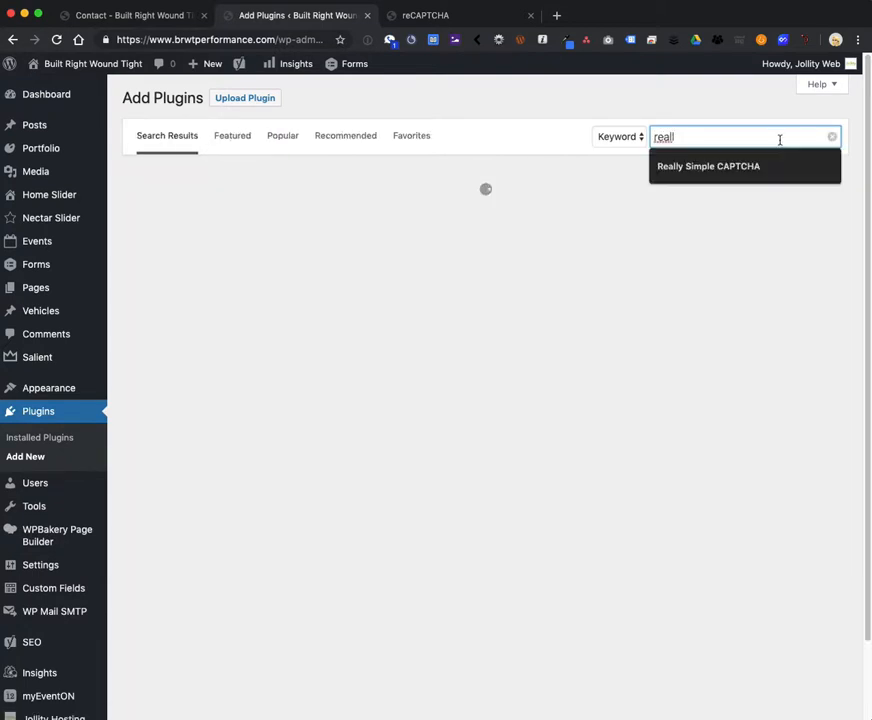
type("y simple captc")
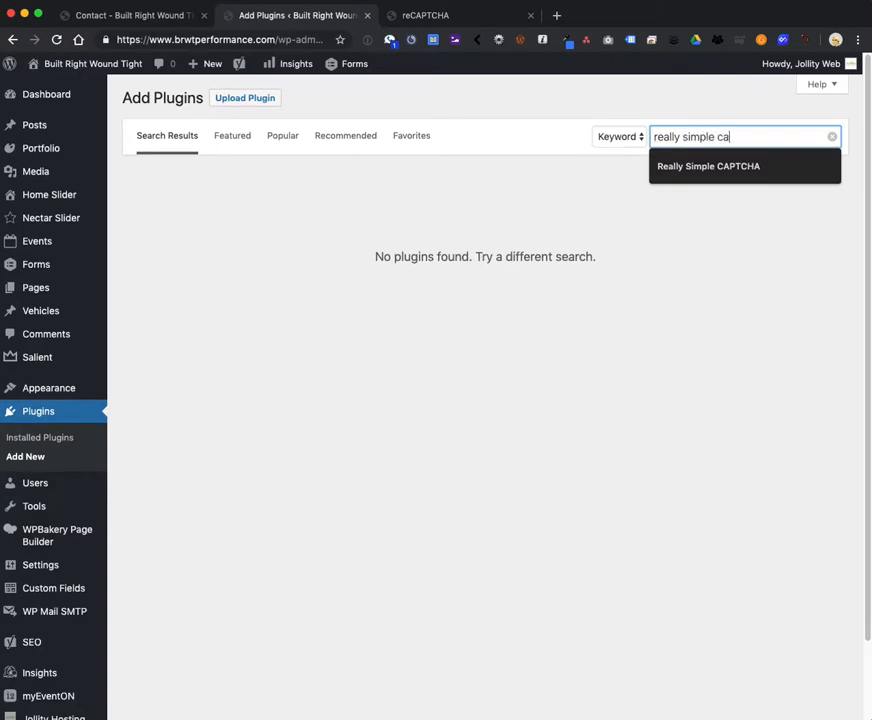
key("BackSpace")
key("BackSpace")
type("ptcha")
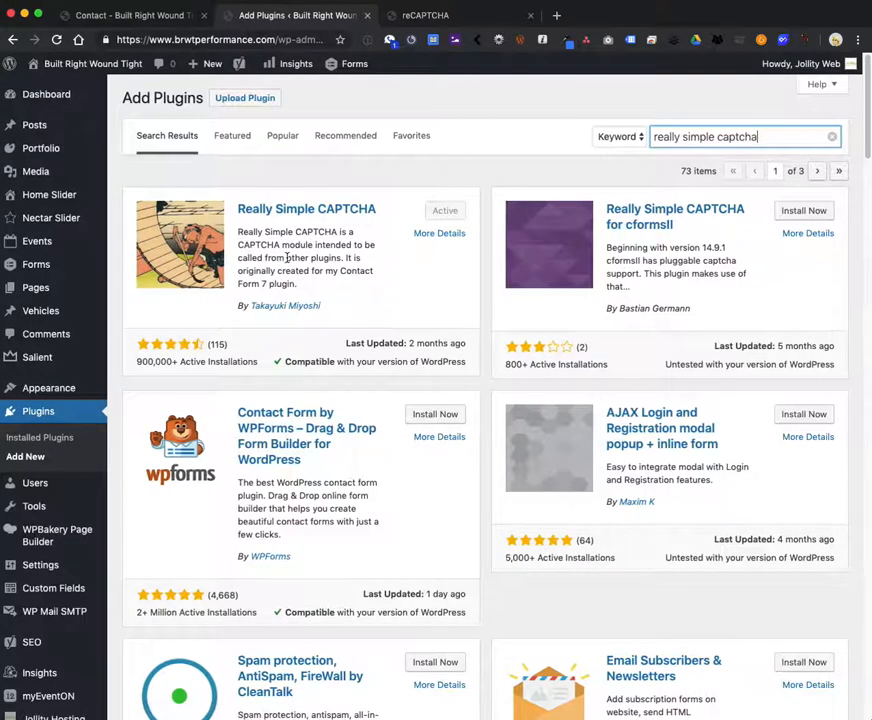
left_click(430, 249)
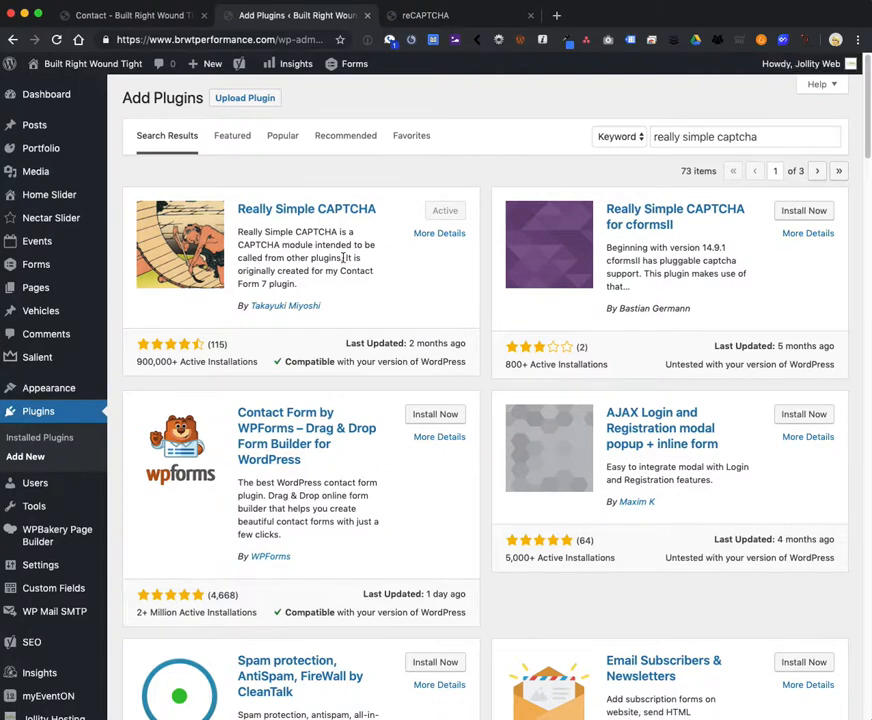
Open the Forms plugin's general settings and go to the reCAPTCHA Settings section.
mouse_move(44, 268)
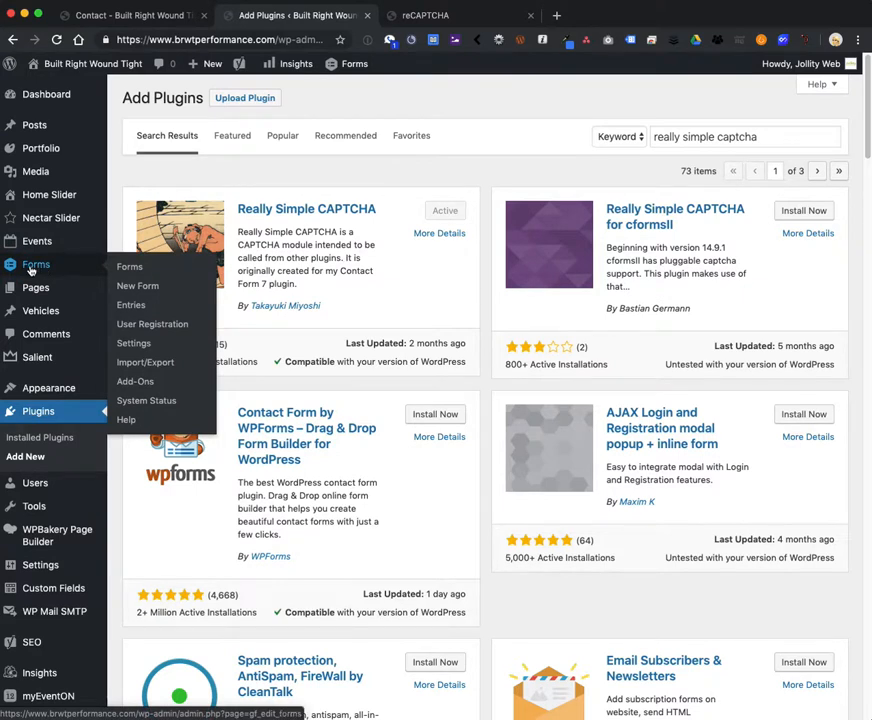
left_click(134, 343)
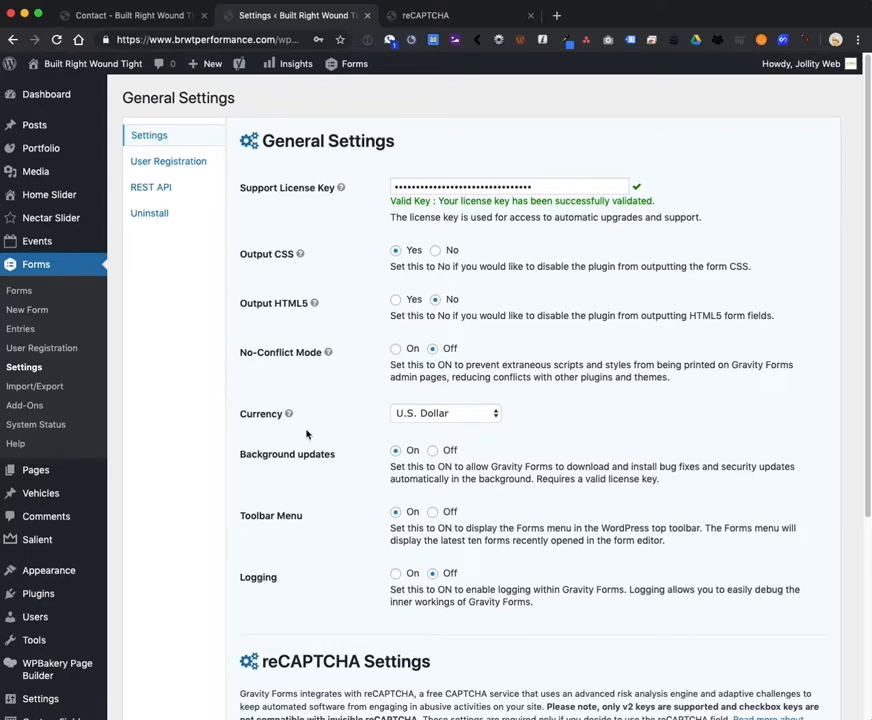
scroll(307, 432, "down", 5)
left_click_drag(262, 377, 439, 377)
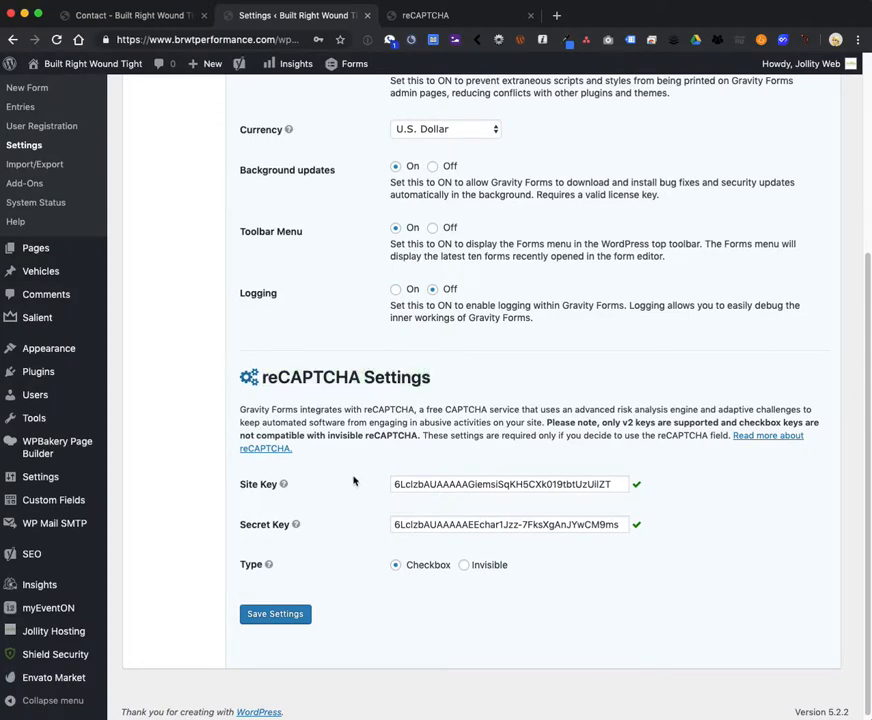
Clear the Site Key and Secret Key values in the reCAPTCHA settings.
double_click(440, 484)
key("BackSpace")
mouse_move(296, 524)
key("Tab")
key("BackSpace")
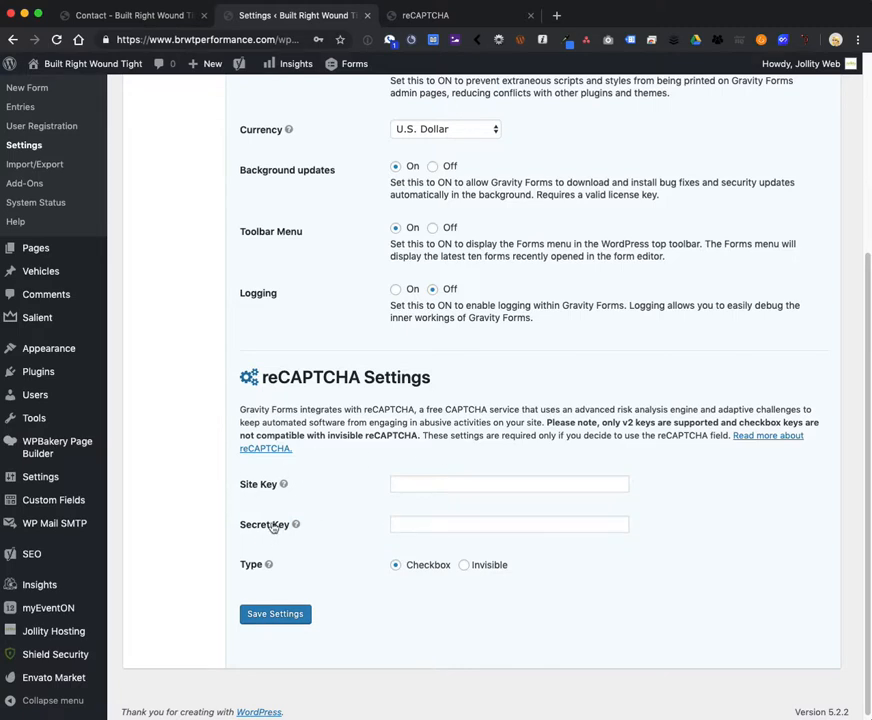
Open the linked Google page with more information about reCAPTCHA from the reCAPTCHA settings description.
left_click_drag(262, 377, 356, 378)
left_click(362, 473)
left_click(365, 479)
left_click(753, 440)
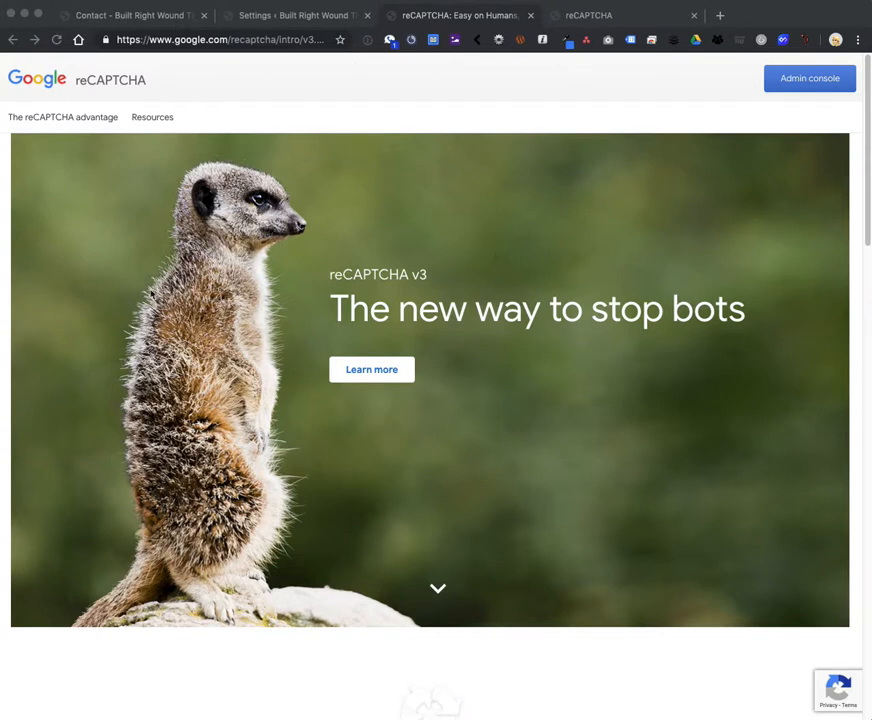
Examine the web address of Google's reCAPTCHA introduction page, especially the google.com domain and recaptcha path.
left_click(272, 39)
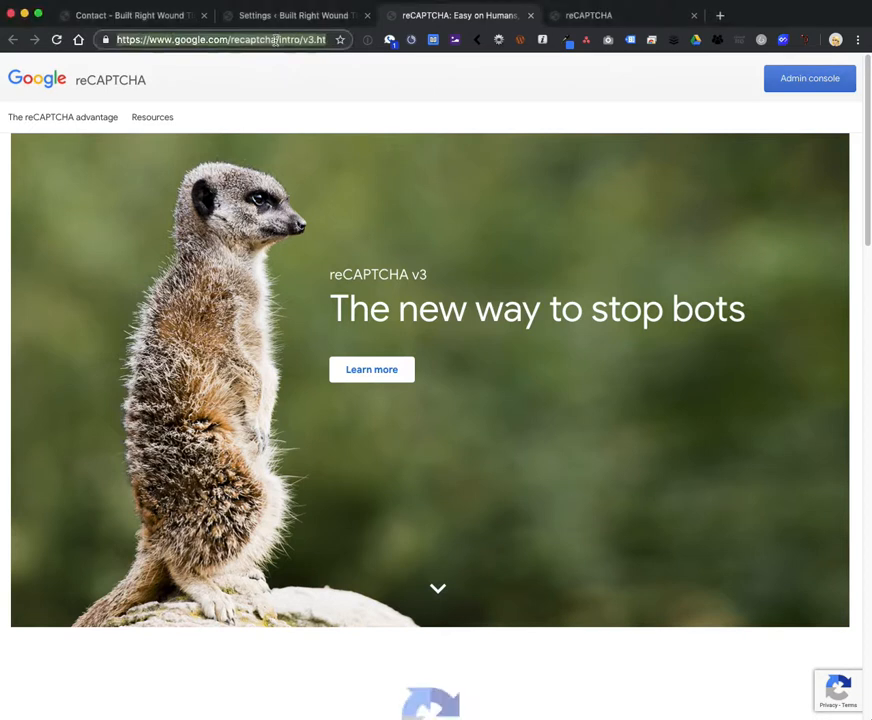
left_click_drag(149, 39, 230, 39)
key("Right")
key("shift+Right")
key("shift+Right")
key("shift+Right")
key("shift+Right")
key("shift+Right")
key("shift+Right")
key("shift+Right")
key("shift+Right")
key("shift+Right")
key("shift+Right")
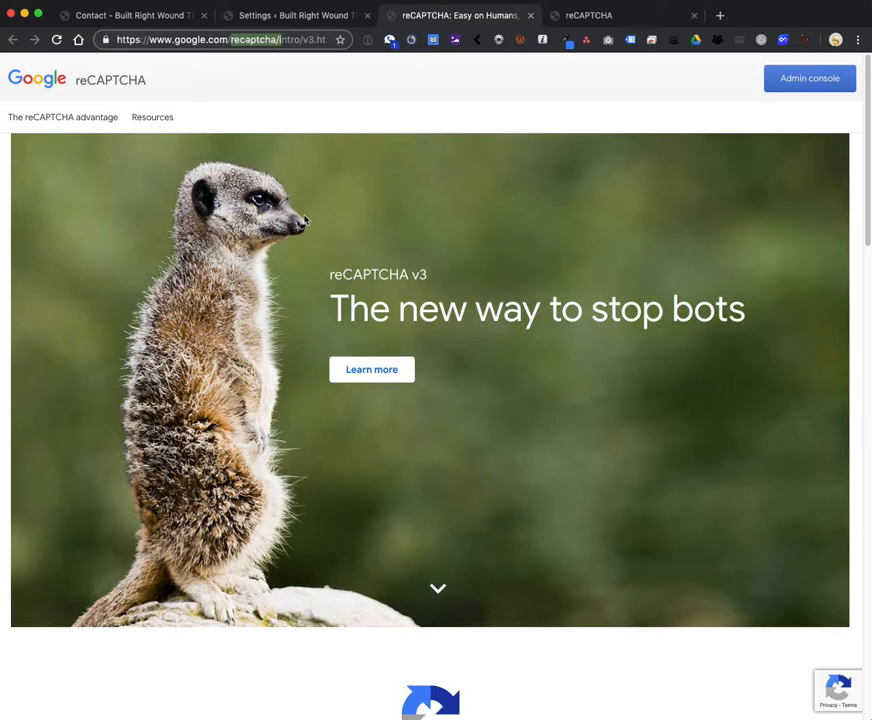
left_click(352, 223)
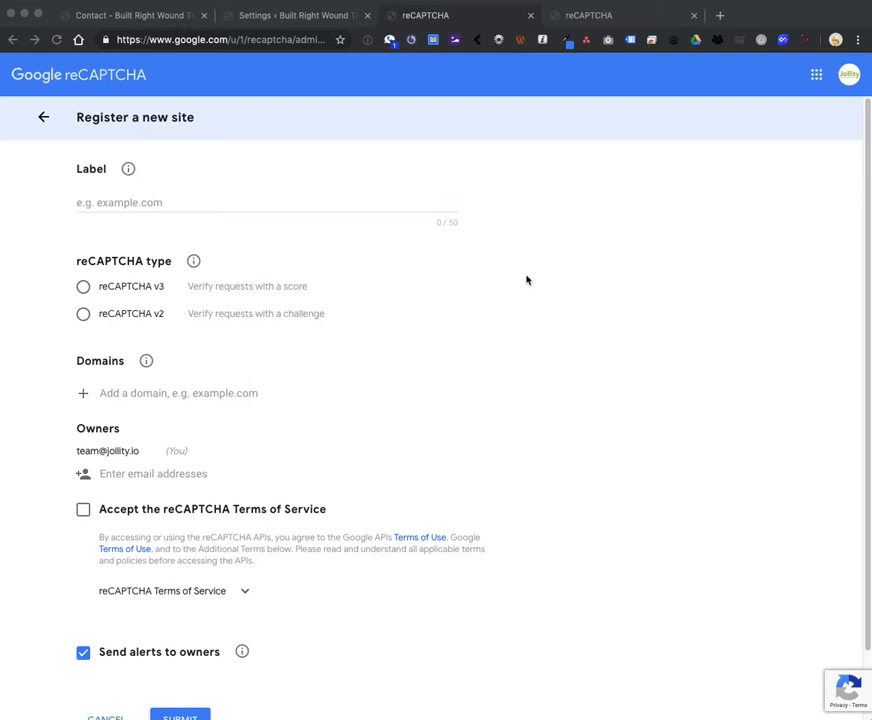
Label the new reCAPTCHA site registration brwtperformance.com.
left_click(243, 204)
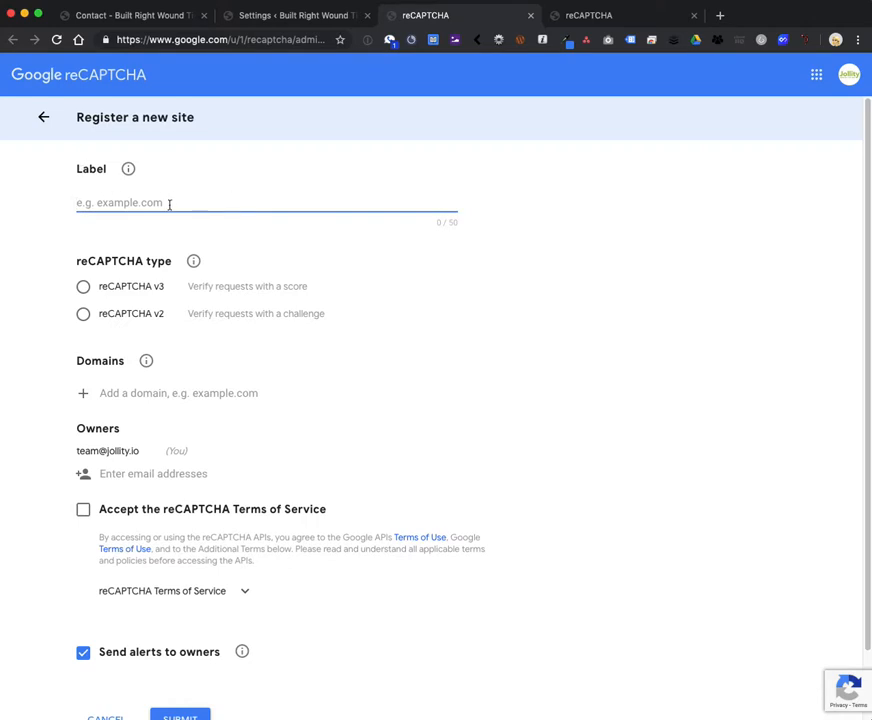
type("brw")
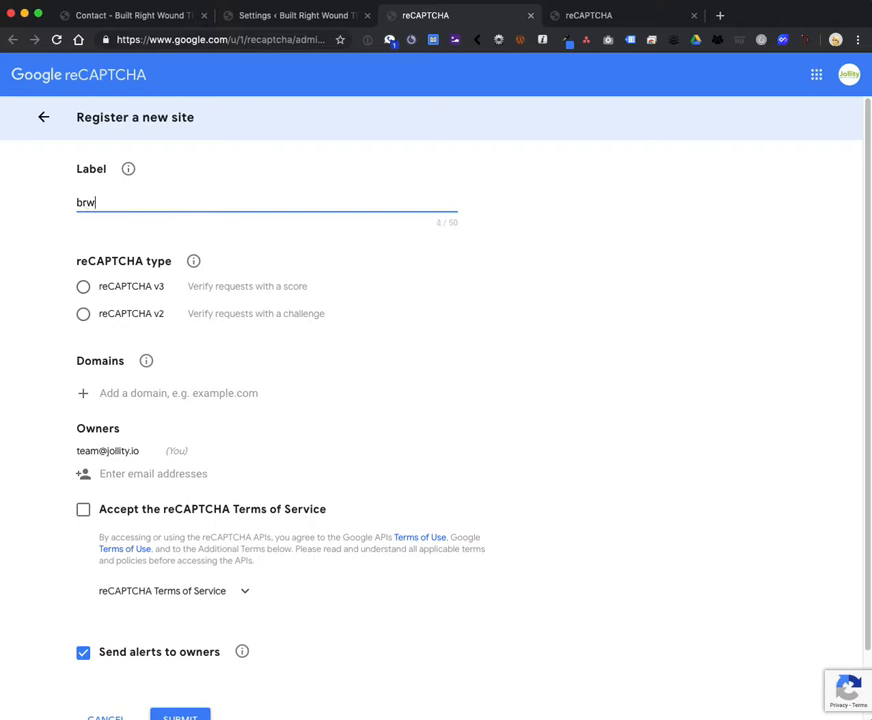
type("tperformance.com")
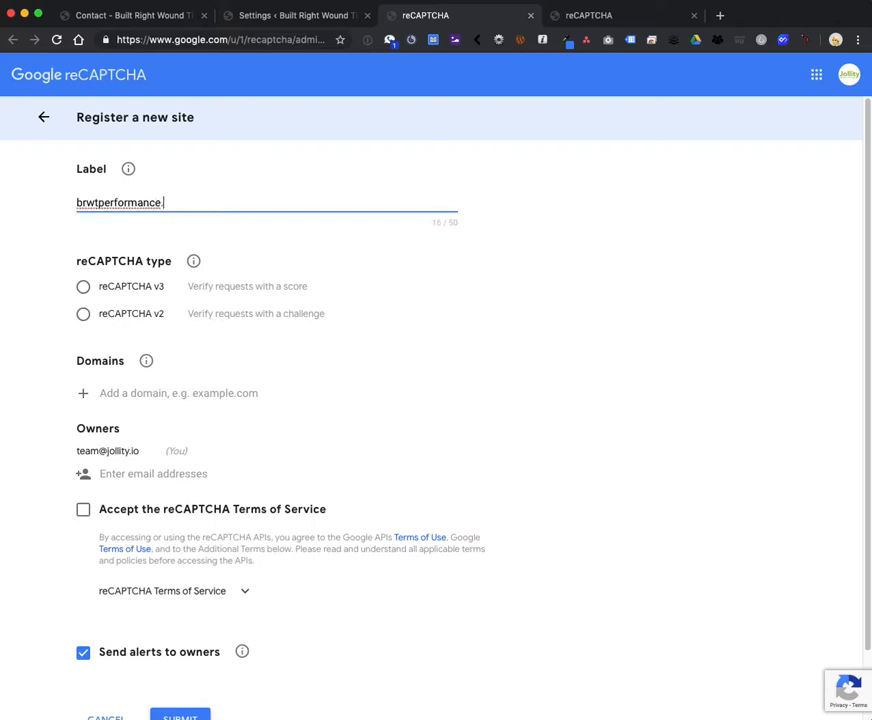
key("super+a")
key("Tab")
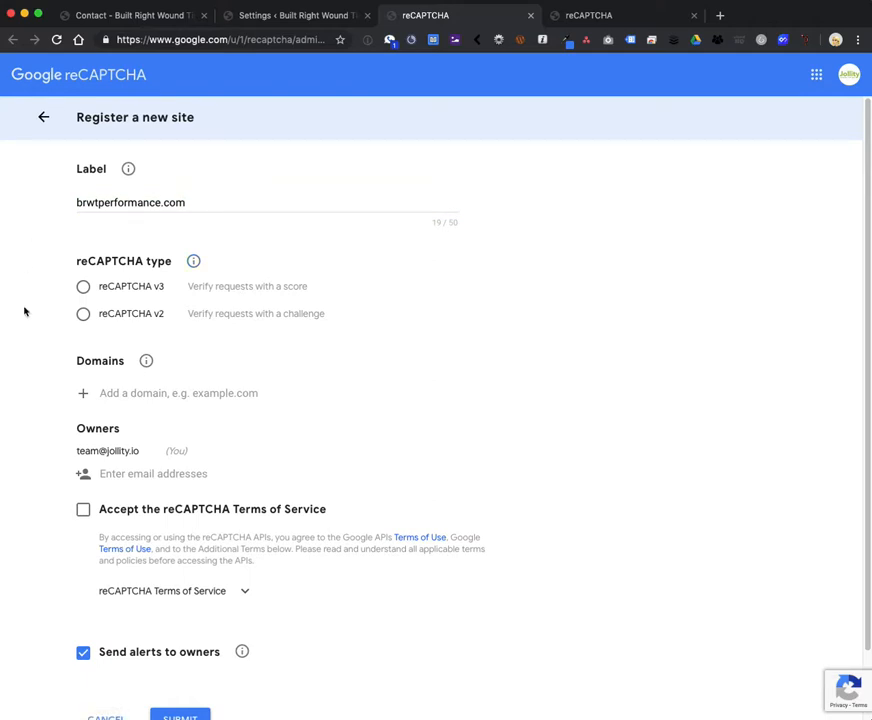
Set the reCAPTCHA type to reCAPTCHA v2 with the "I'm not a robot" Checkbox option.
left_click(152, 316)
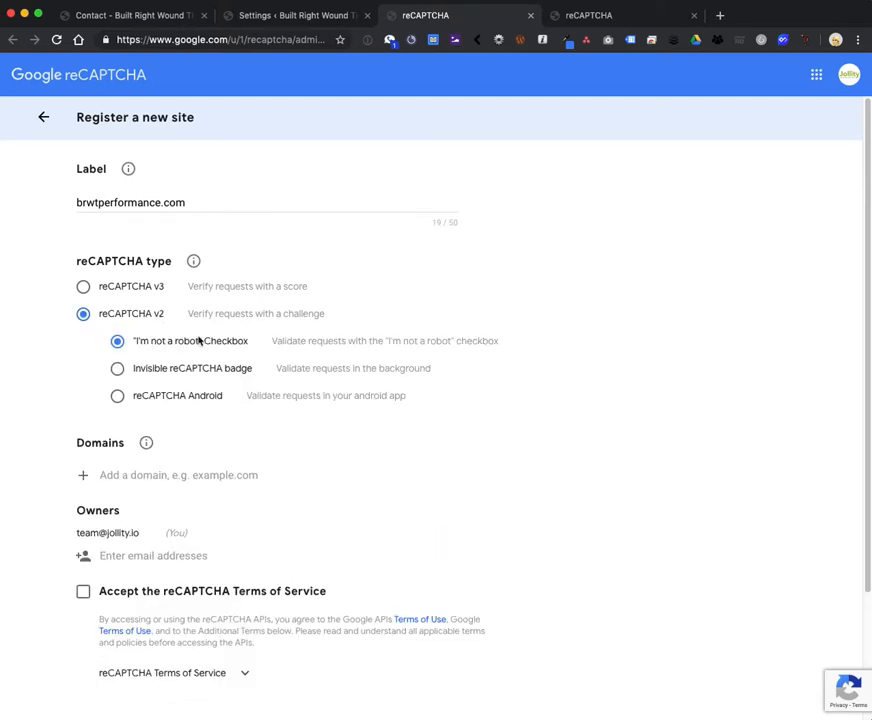
left_click_drag(171, 313, 116, 313)
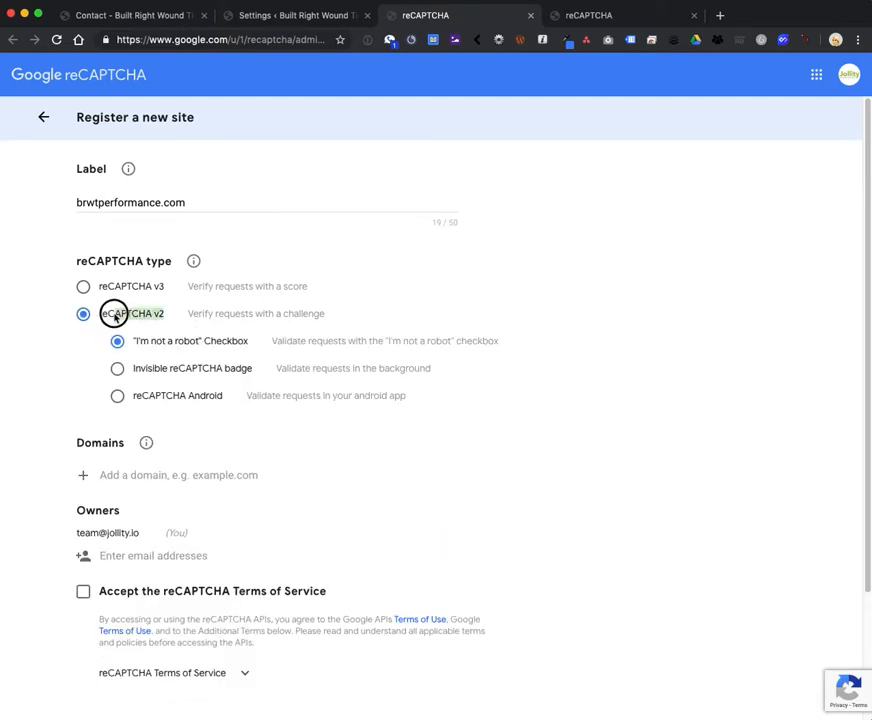
left_click(181, 318)
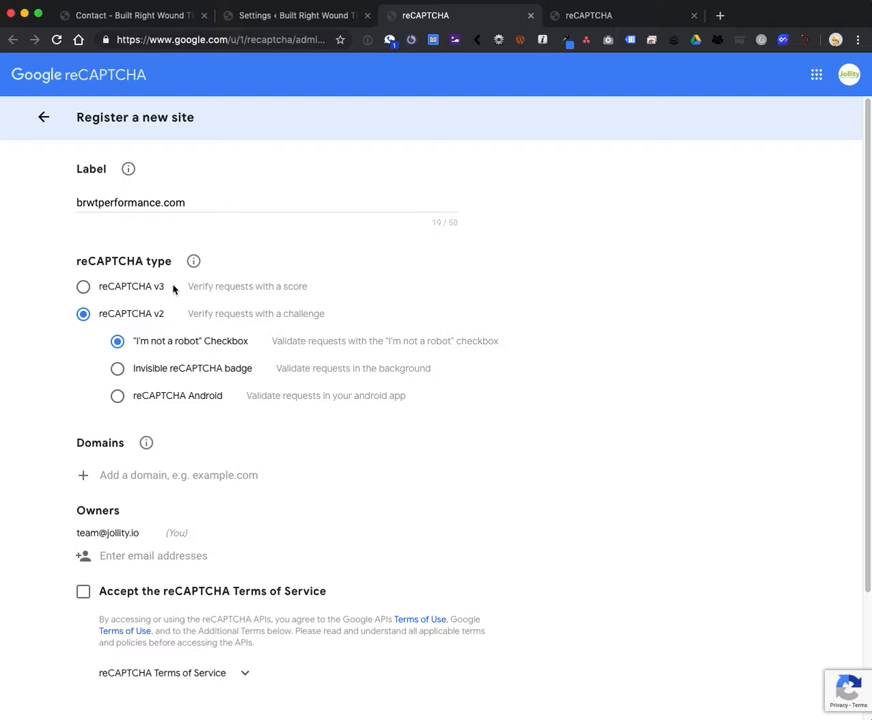
left_click_drag(154, 287, 173, 299)
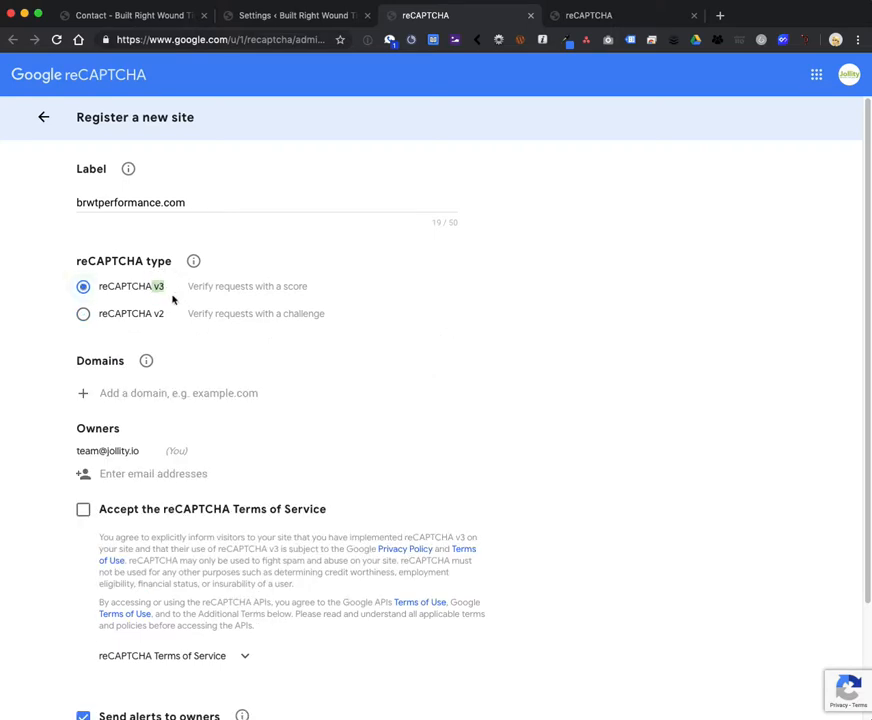
left_click(163, 319)
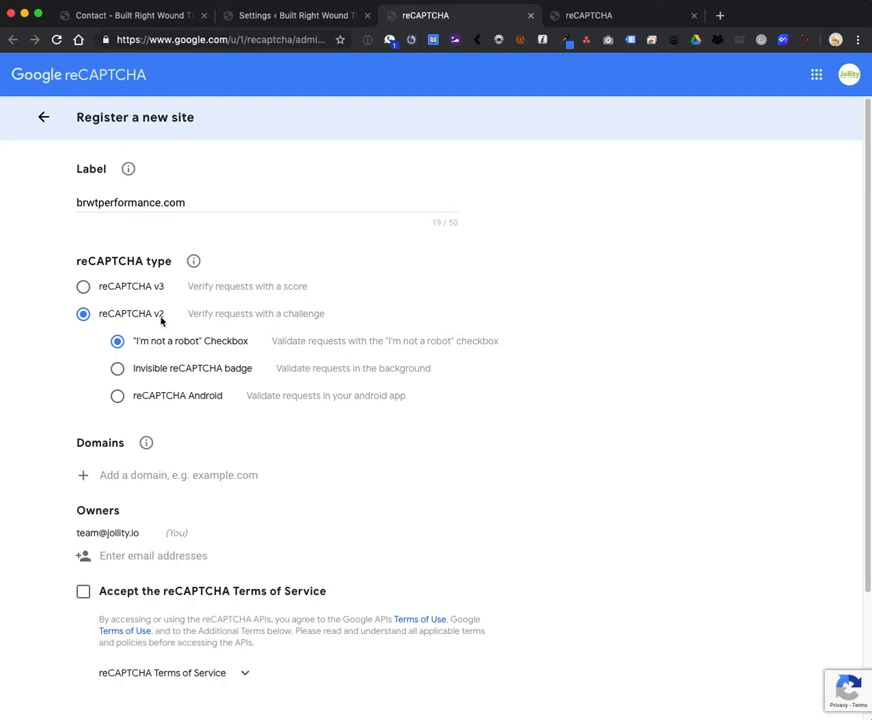
left_click_drag(134, 341, 202, 342)
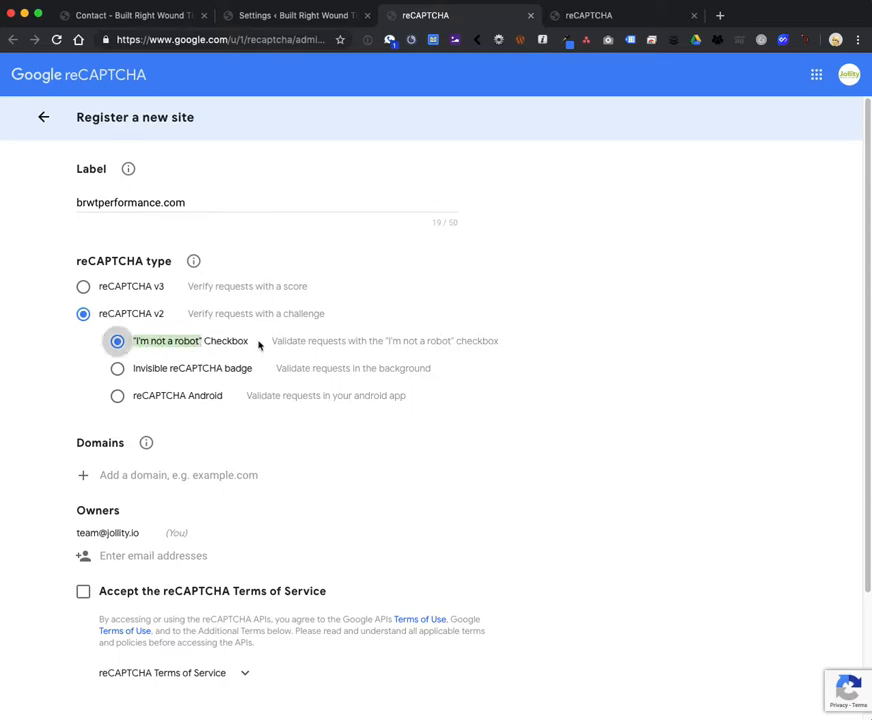
left_click(228, 343)
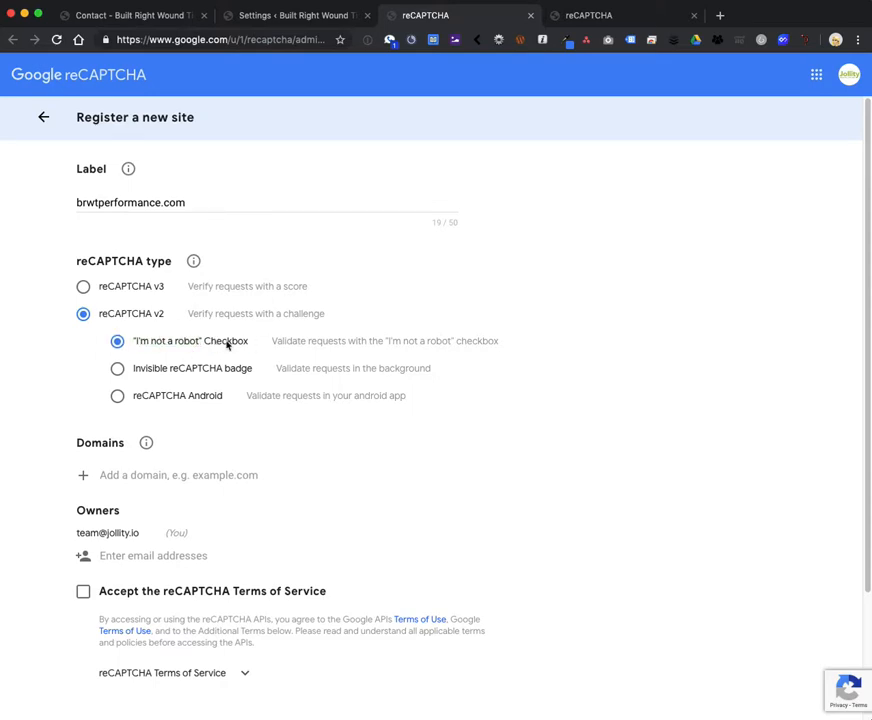
Add brwtperformance.com as the domain for the reCAPTCHA registration.
scroll(228, 343, "down", 3)
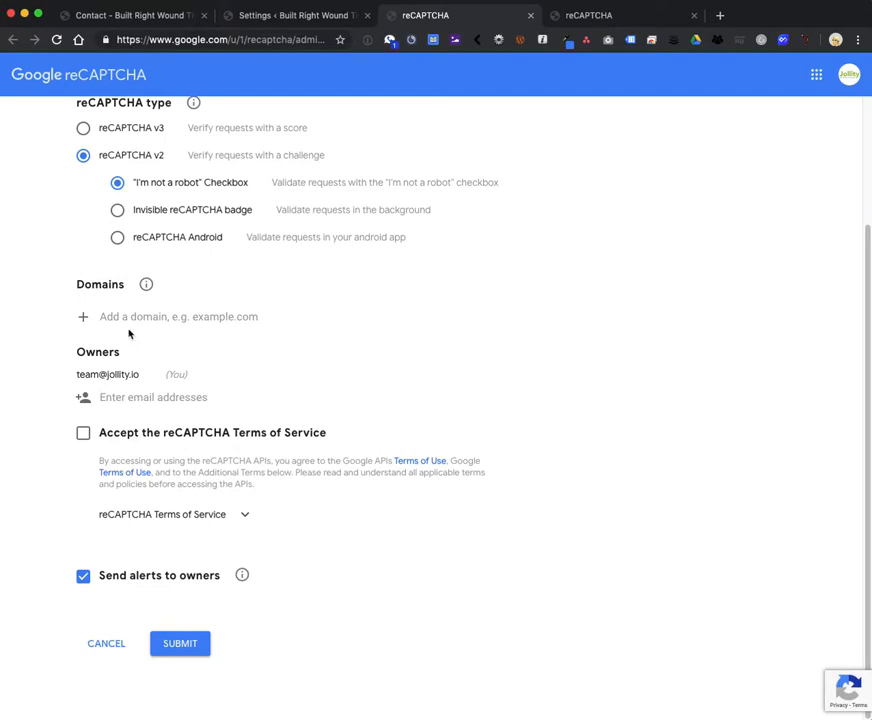
left_click(116, 316)
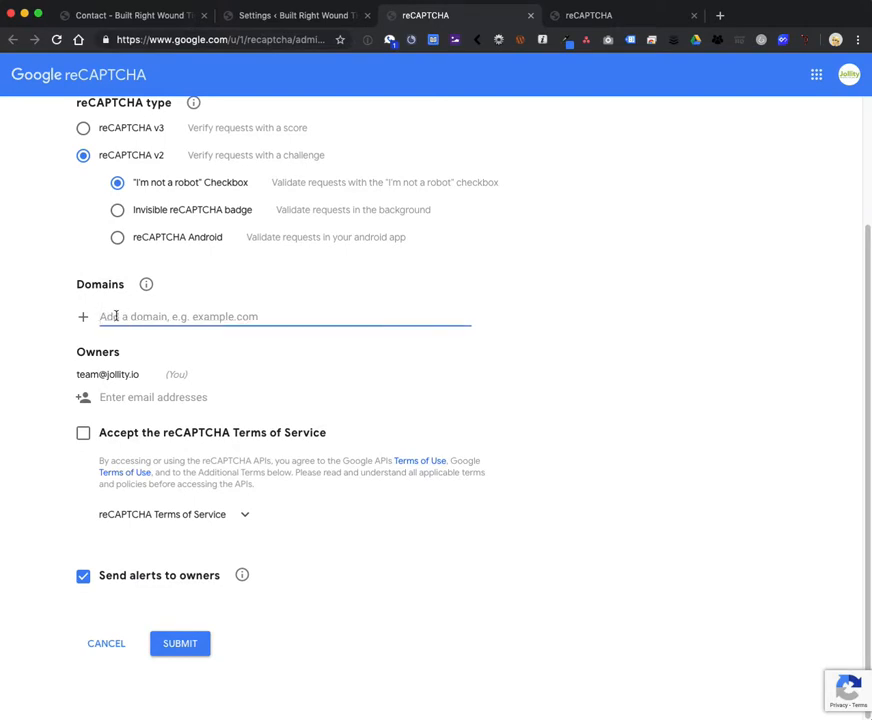
type("brwtper")
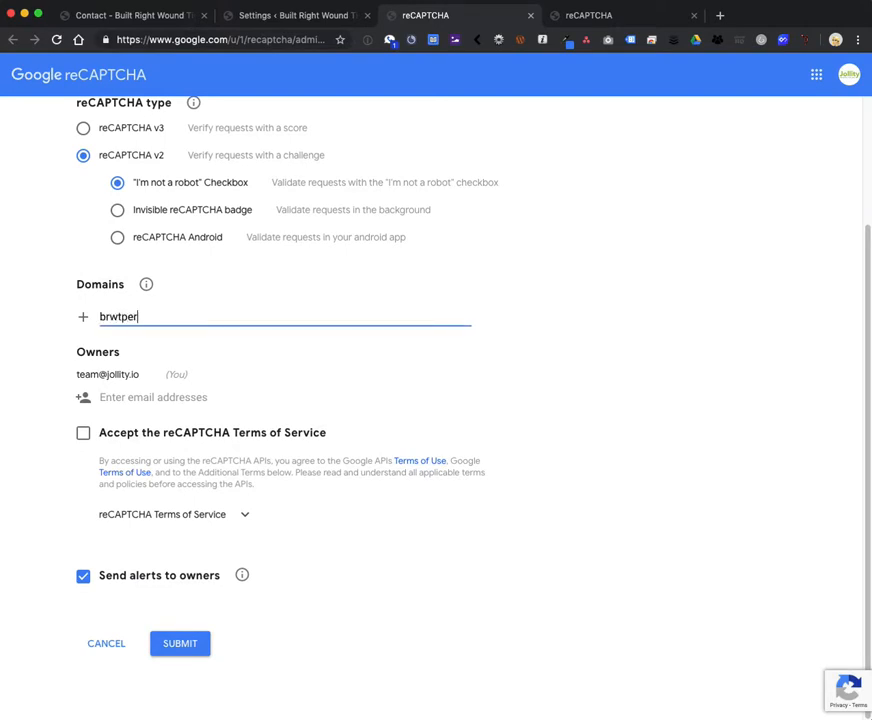
type("formance.com")
key("Return")
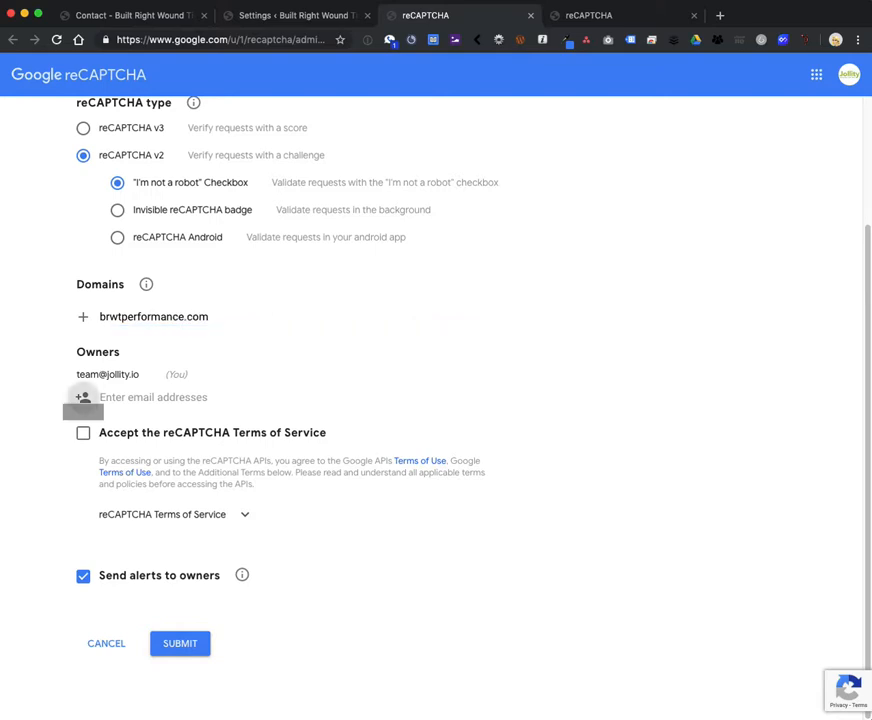
left_click(103, 316)
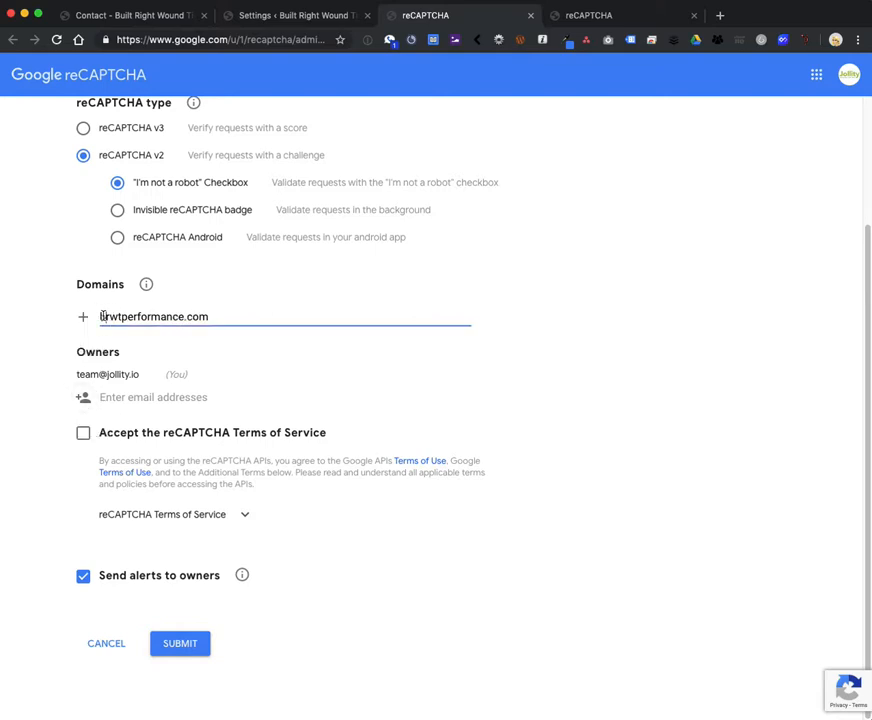
left_click_drag(103, 316, 224, 316)
left_click(237, 359)
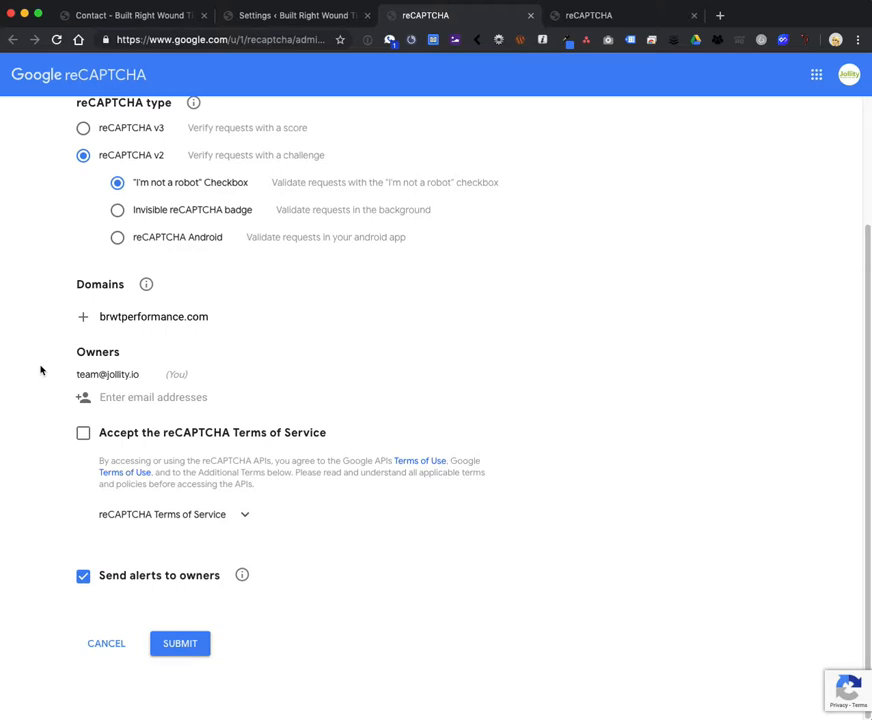
Leave the additional owners empty and accept the reCAPTCHA Terms of Service.
left_click(113, 397)
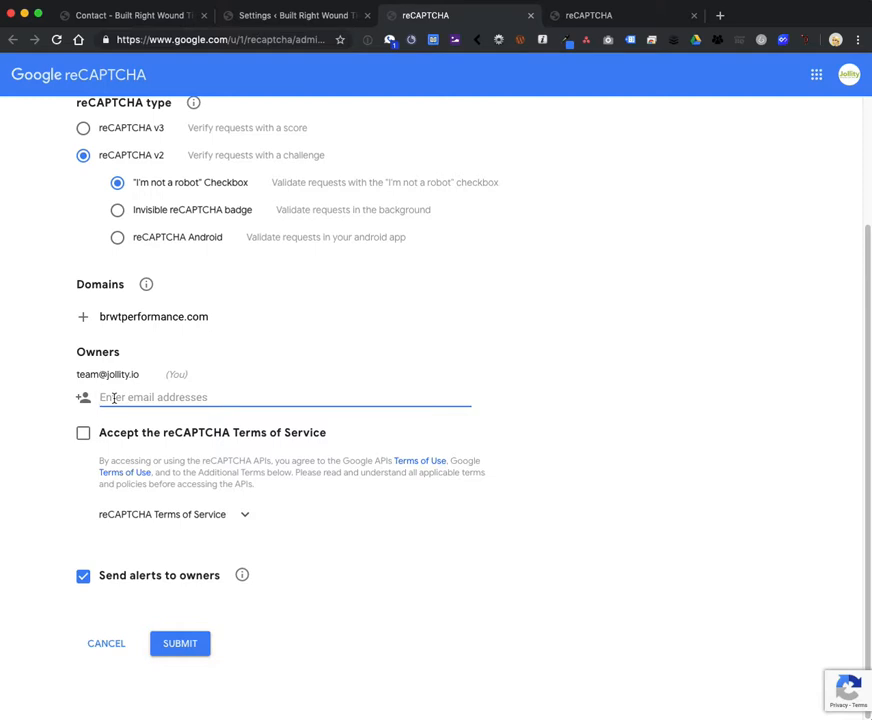
left_click(83, 434)
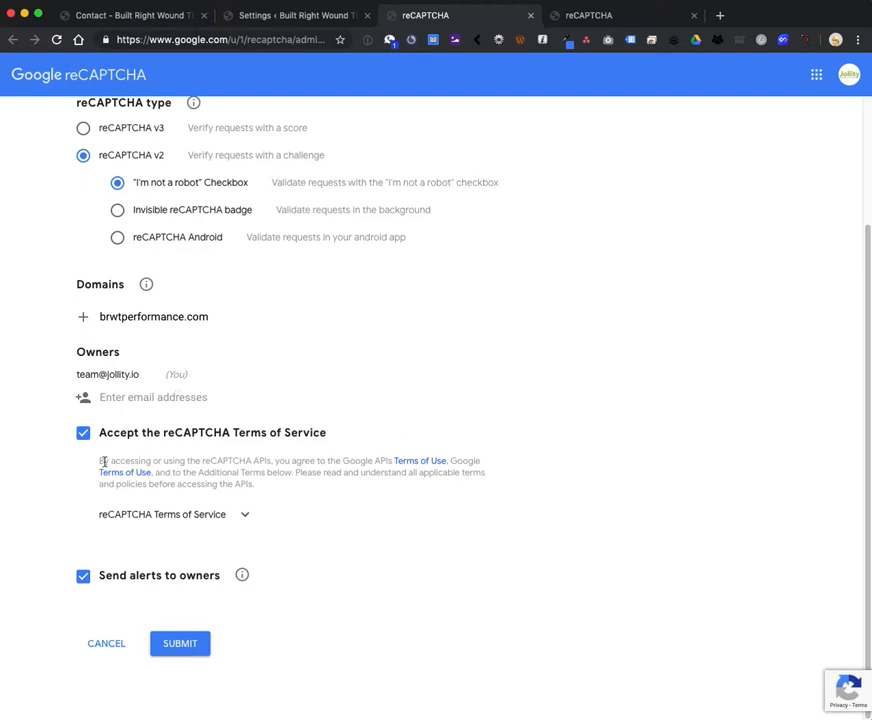
Turn off alerts to owners and submit the reCAPTCHA site registration.
mouse_move(241, 577)
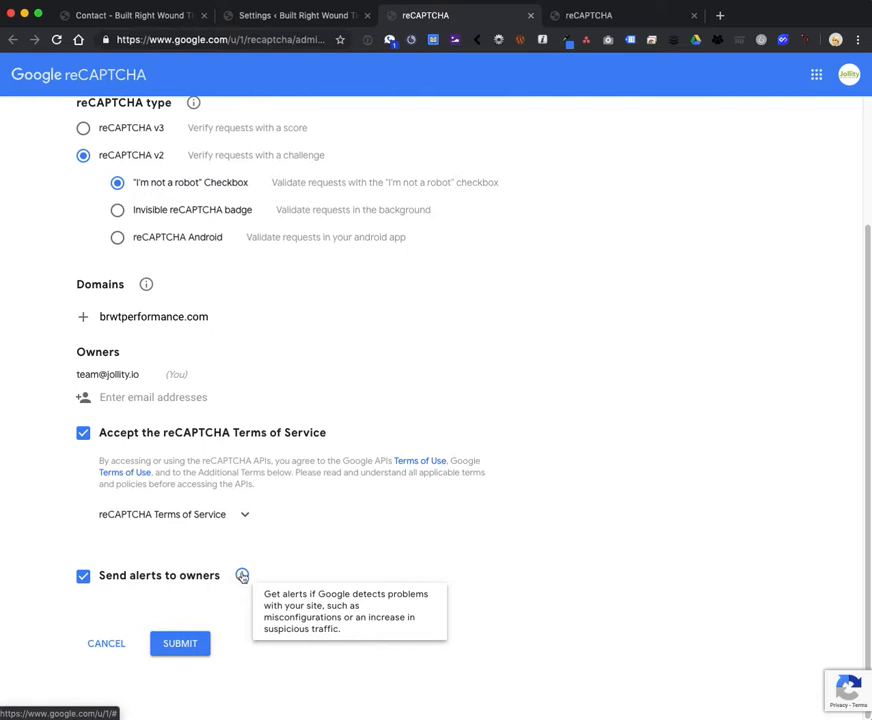
left_click(83, 578)
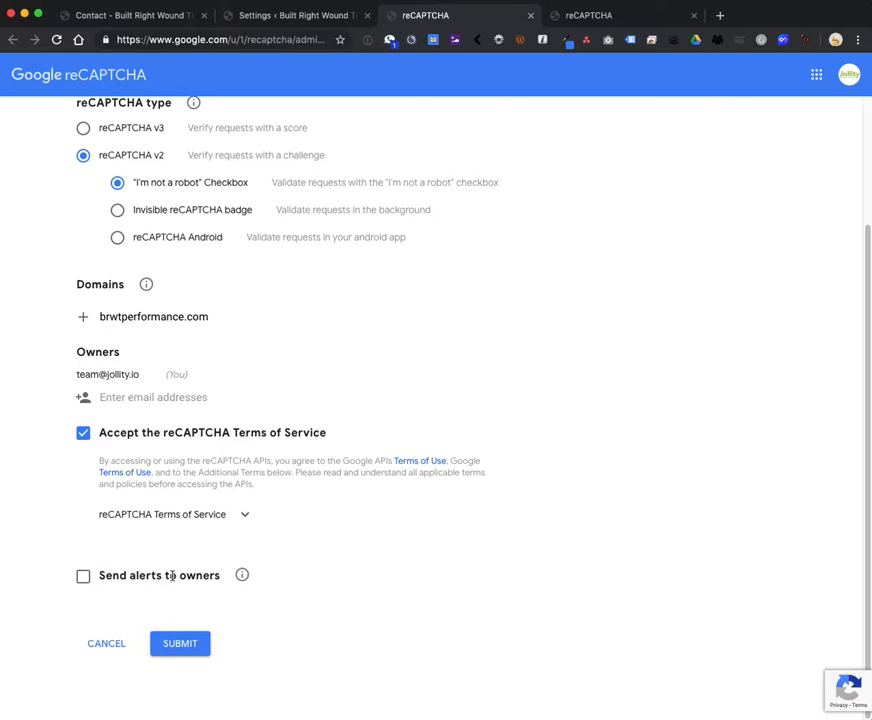
left_click(176, 646)
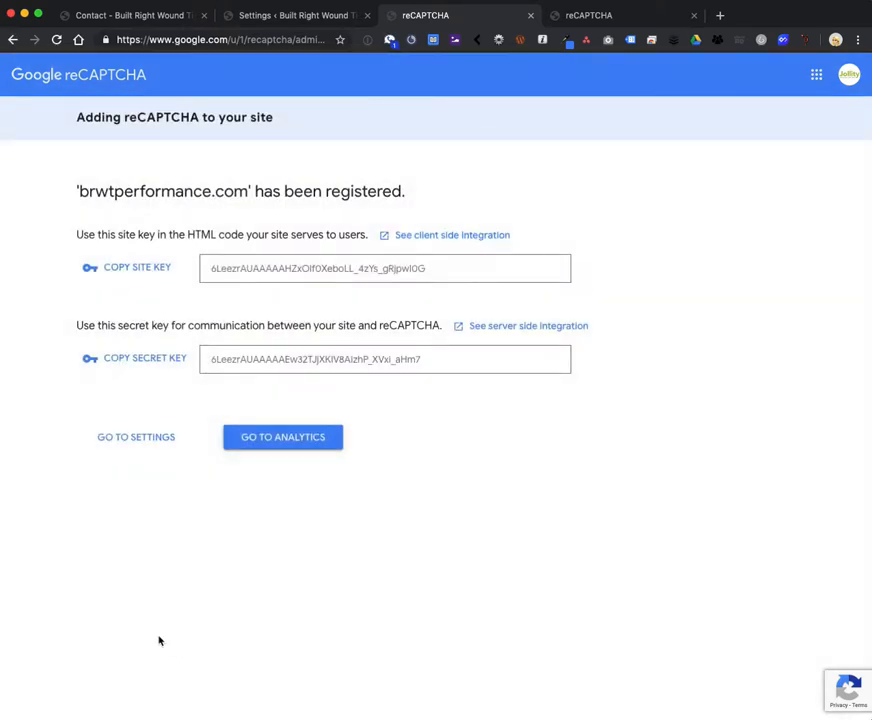
Copy the generated reCAPTCHA site key and paste it into the Site Key field of the Gravity Forms reCAPTCHA settings.
left_click(134, 270)
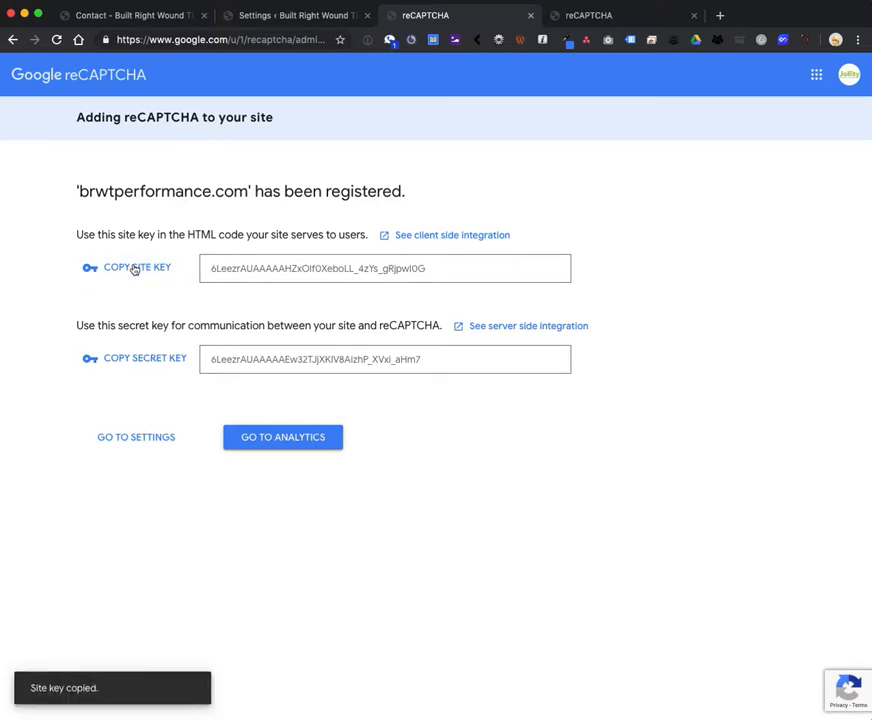
left_click(304, 19)
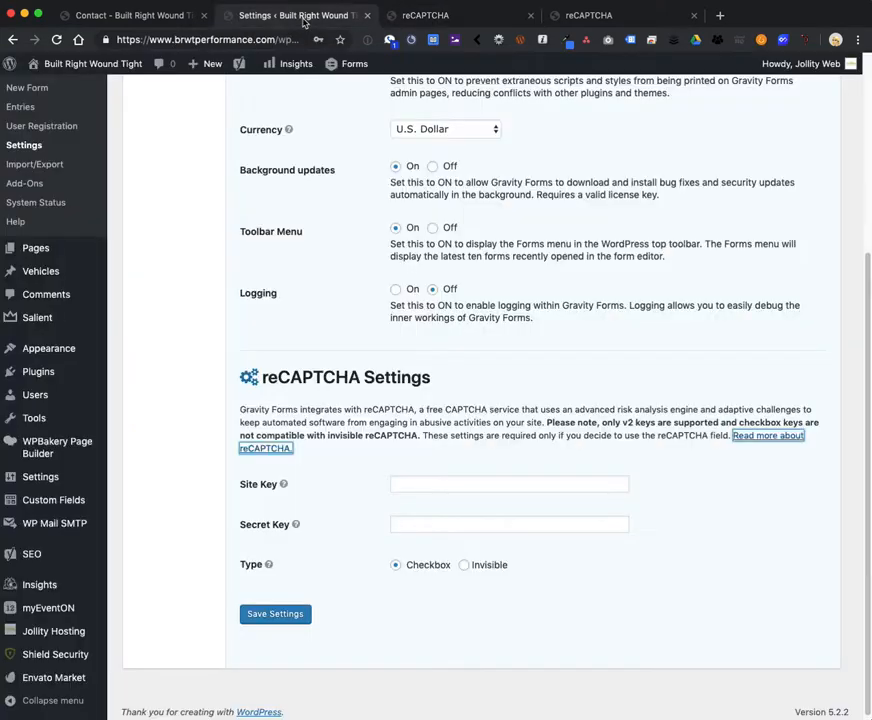
left_click_drag(300, 376, 430, 378)
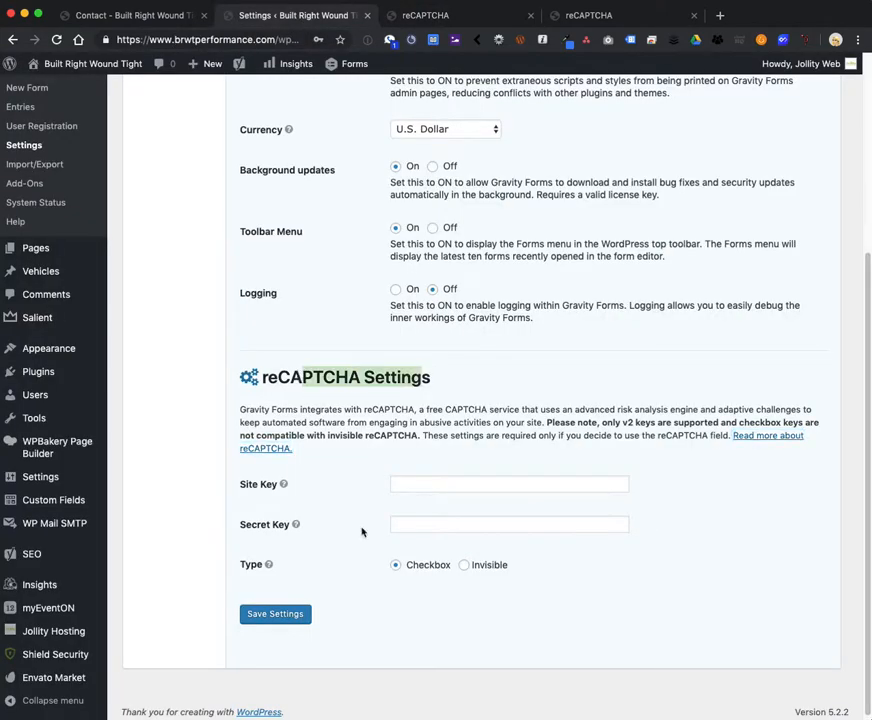
left_click(238, 486)
left_click(444, 484)
key("super+v")
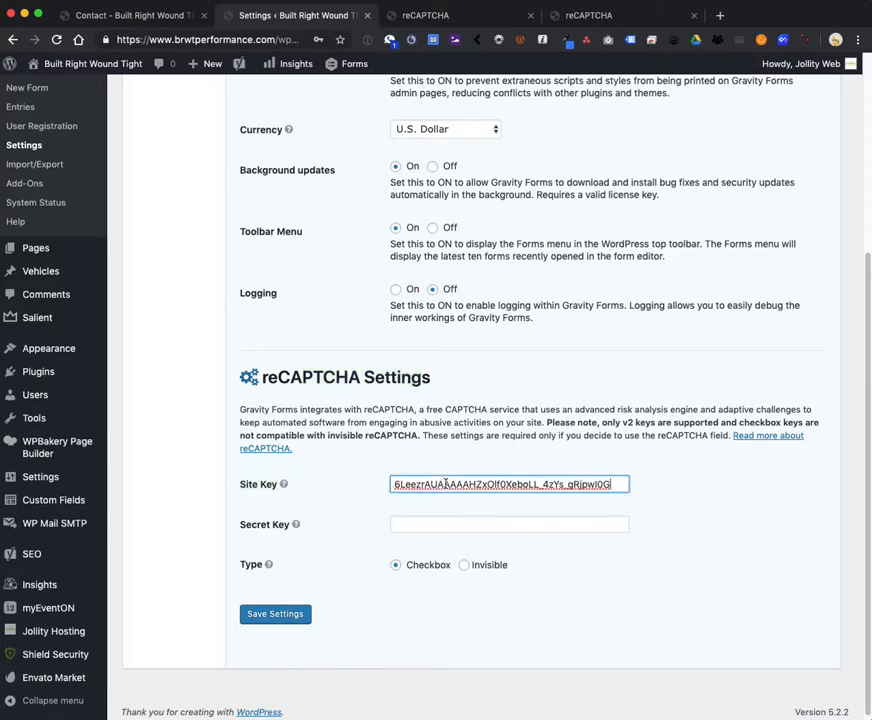
Copy the generated reCAPTCHA secret key and paste it into the Secret Key field of the Gravity Forms reCAPTCHA settings.
left_click(399, 6)
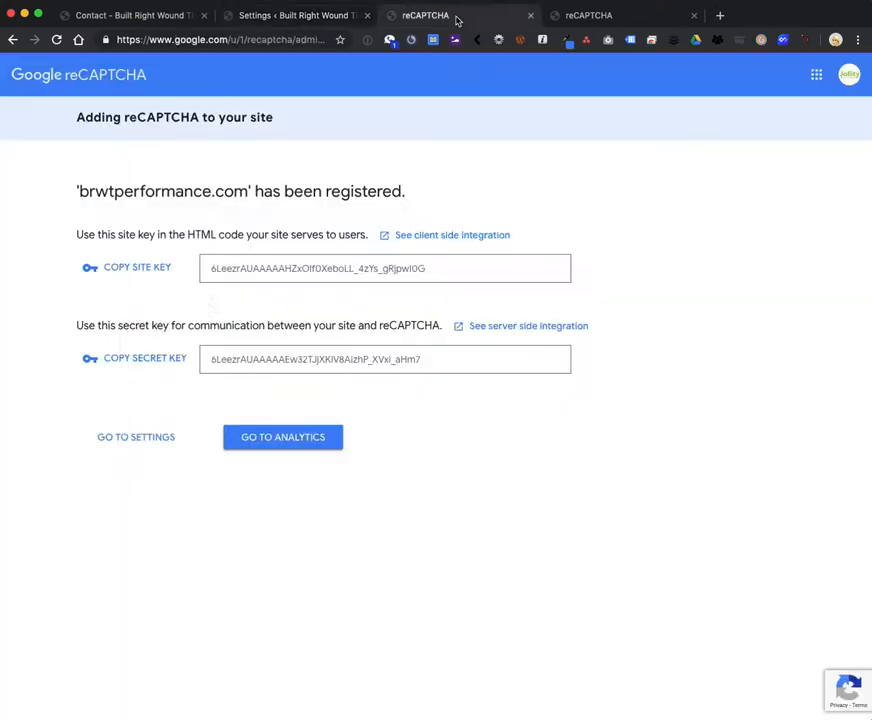
left_click(143, 362)
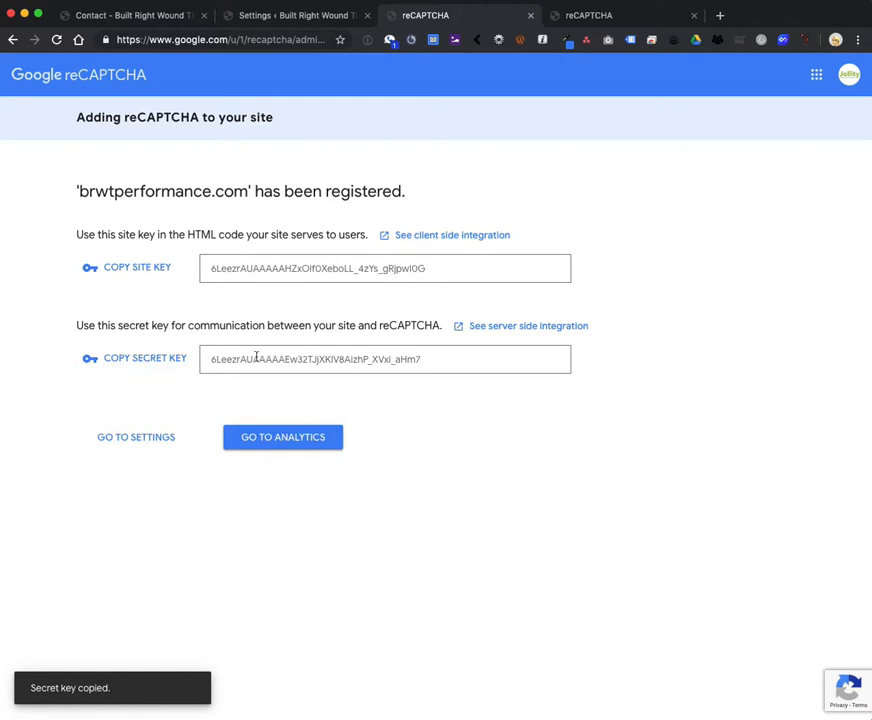
left_click(323, 17)
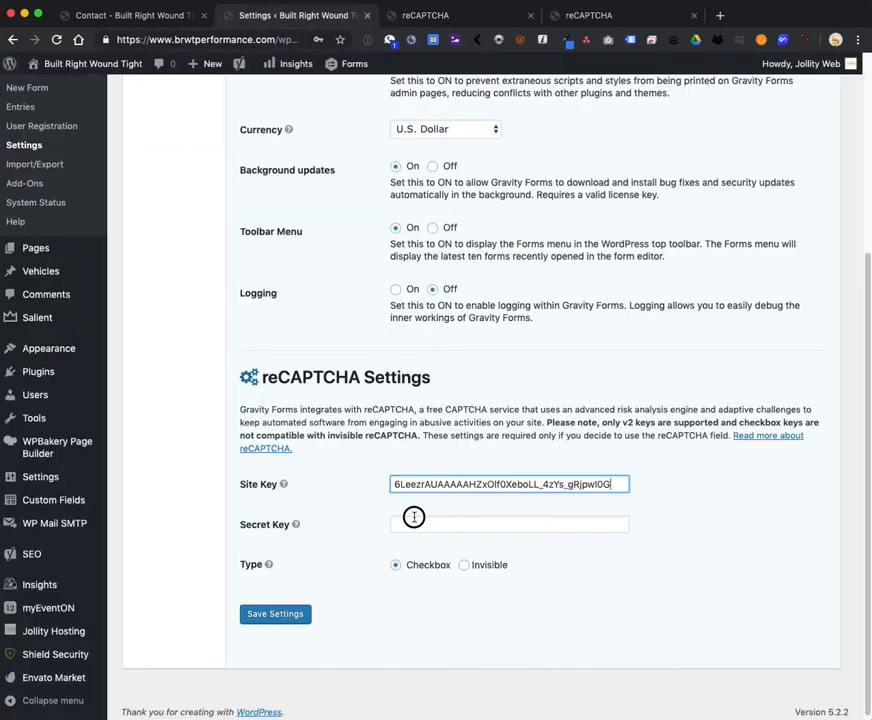
left_click(414, 522)
key("super+v")
left_click(333, 588)
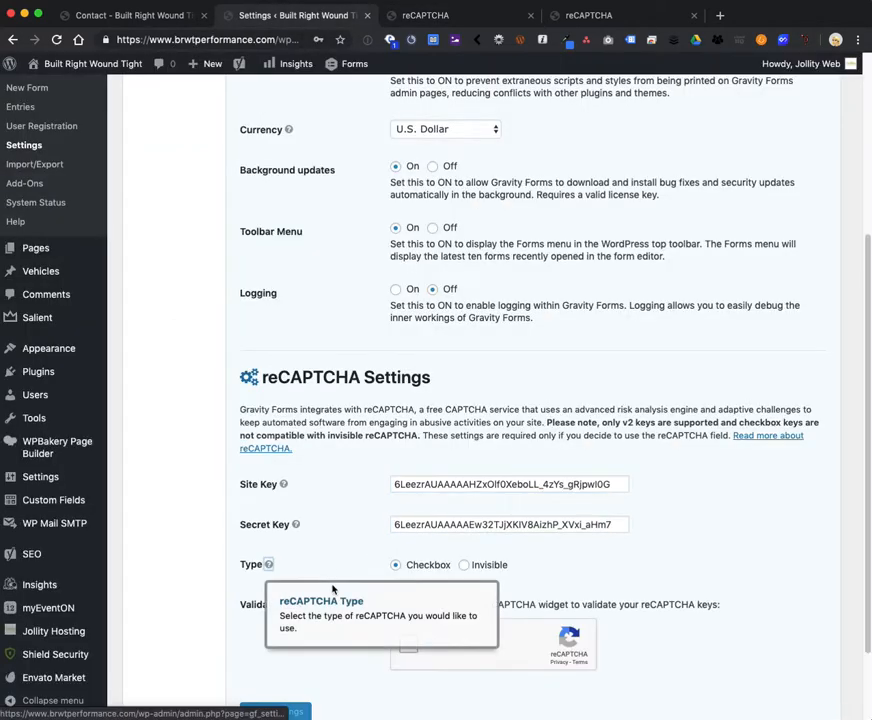
Complete the "I'm not a robot" key validation and save the Gravity Forms settings, declining to store the login in 1Password.
scroll(338, 551, "down", 2)
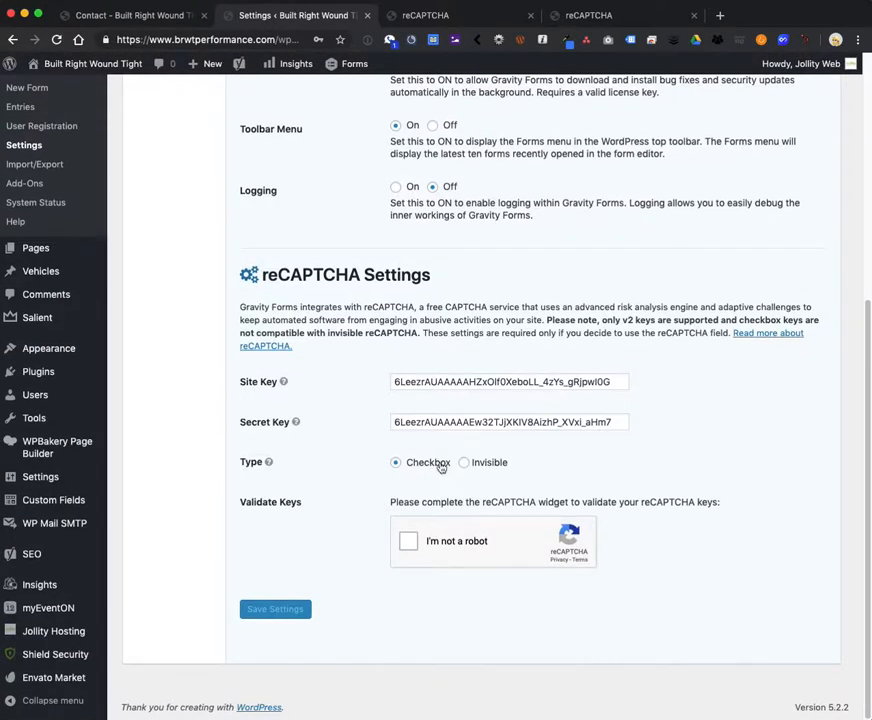
left_click(407, 542)
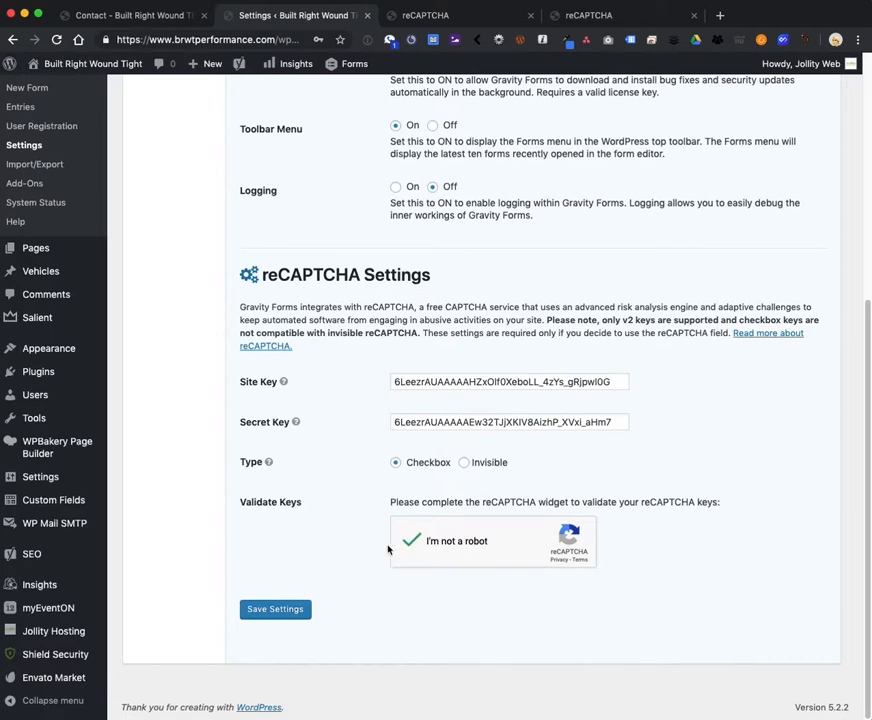
left_click(277, 615)
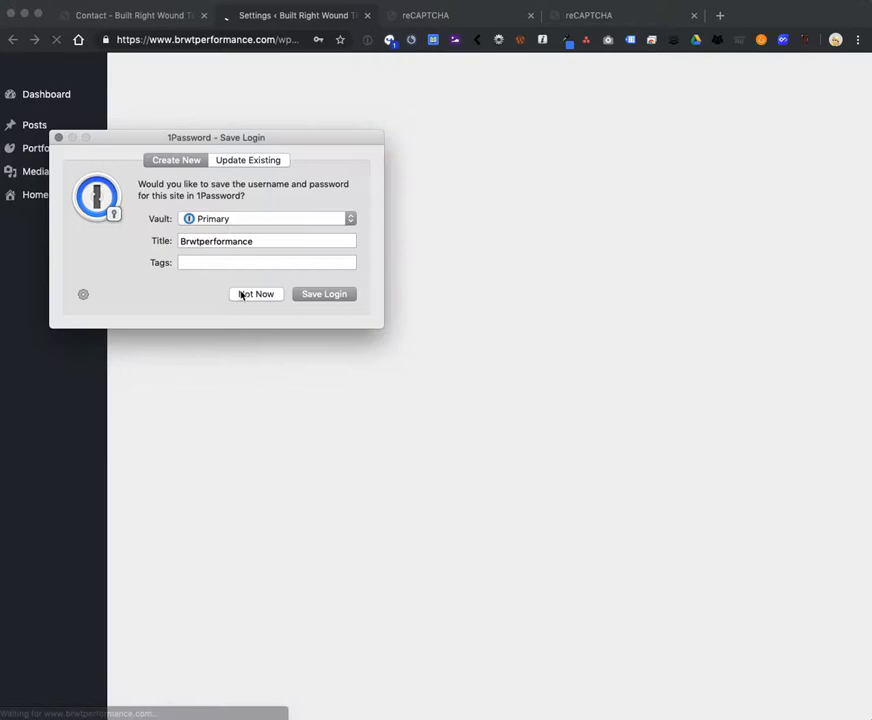
left_click(238, 294)
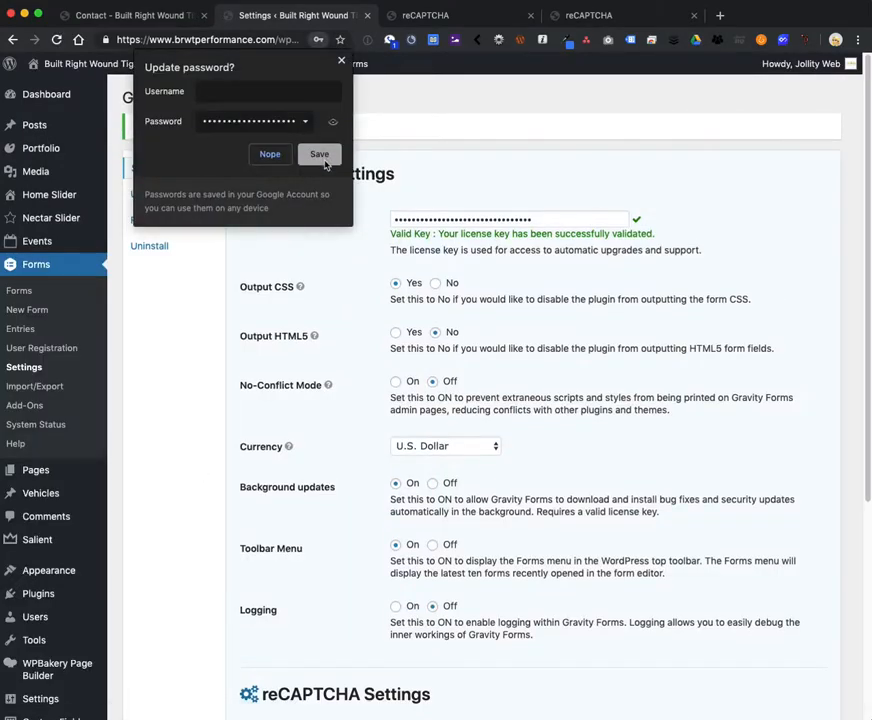
Accept the browser's password update and review the saved keys in the reCAPTCHA settings.
left_click(324, 163)
scroll(179, 461, "down", 1)
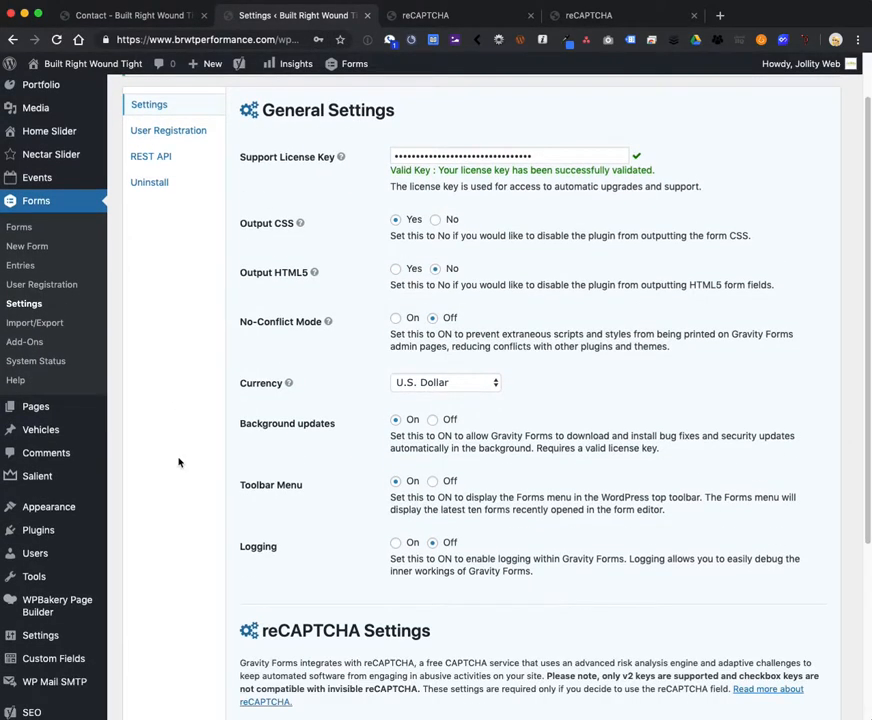
scroll(179, 461, "down", 5)
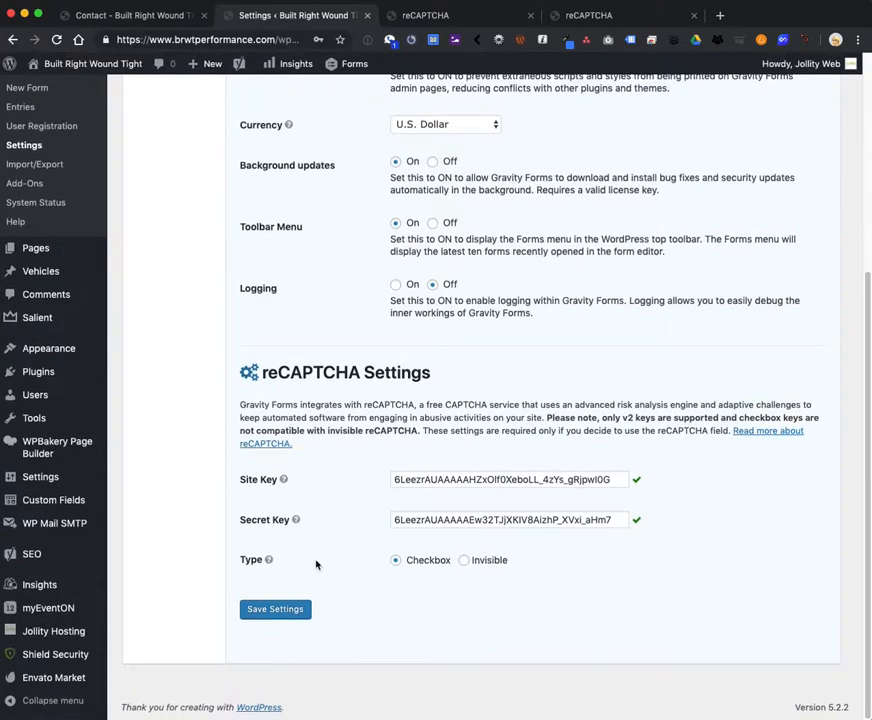
scroll(316, 565, "up", 6)
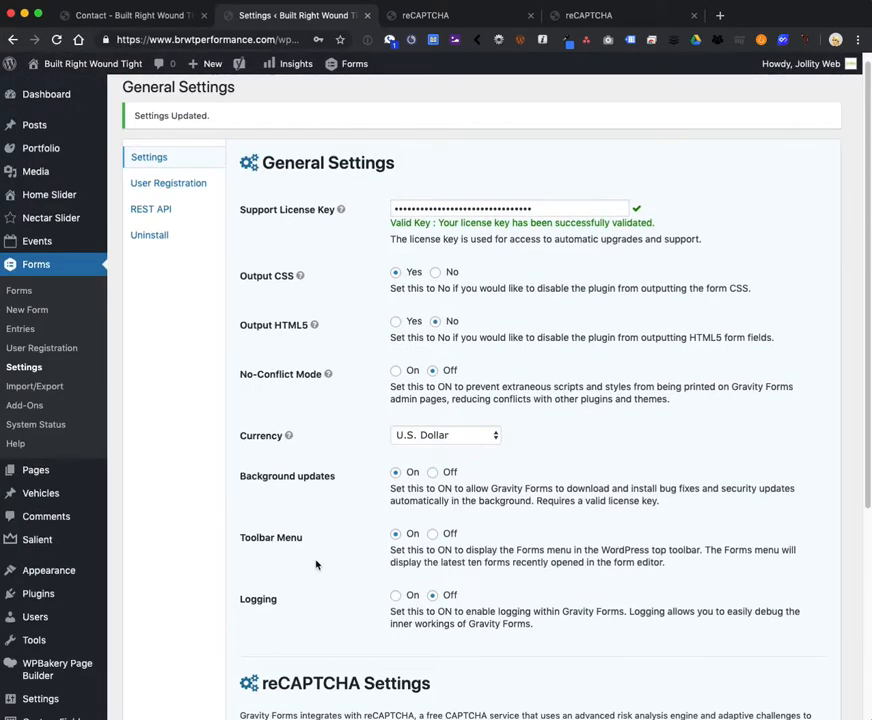
Check the CAPTCHA on the live Contact page and open the Contact form for editing in Gravity Forms.
left_click(158, 16)
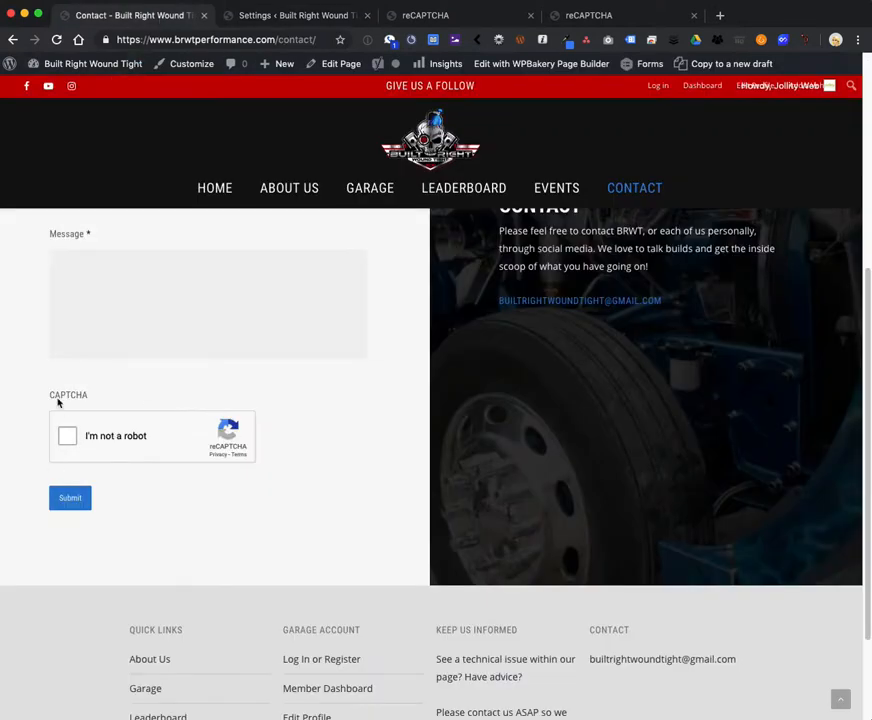
left_click(302, 18)
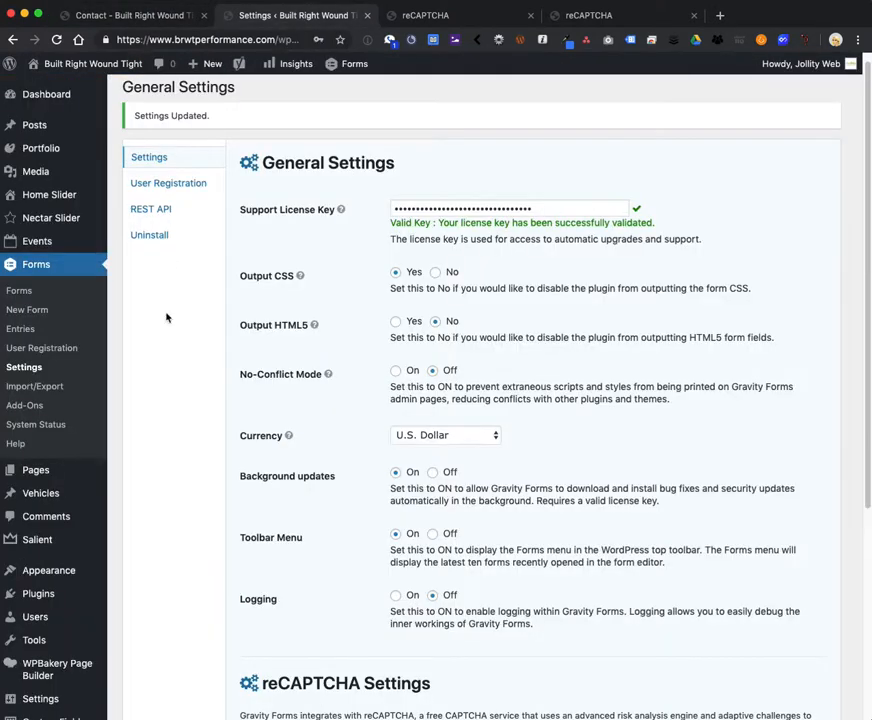
left_click(33, 271)
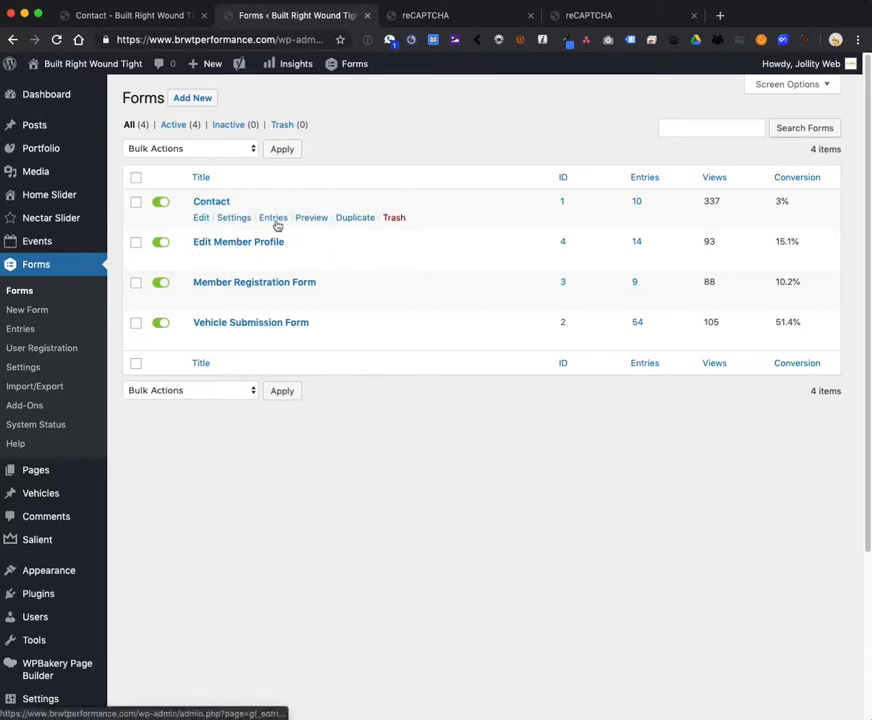
left_click(201, 218)
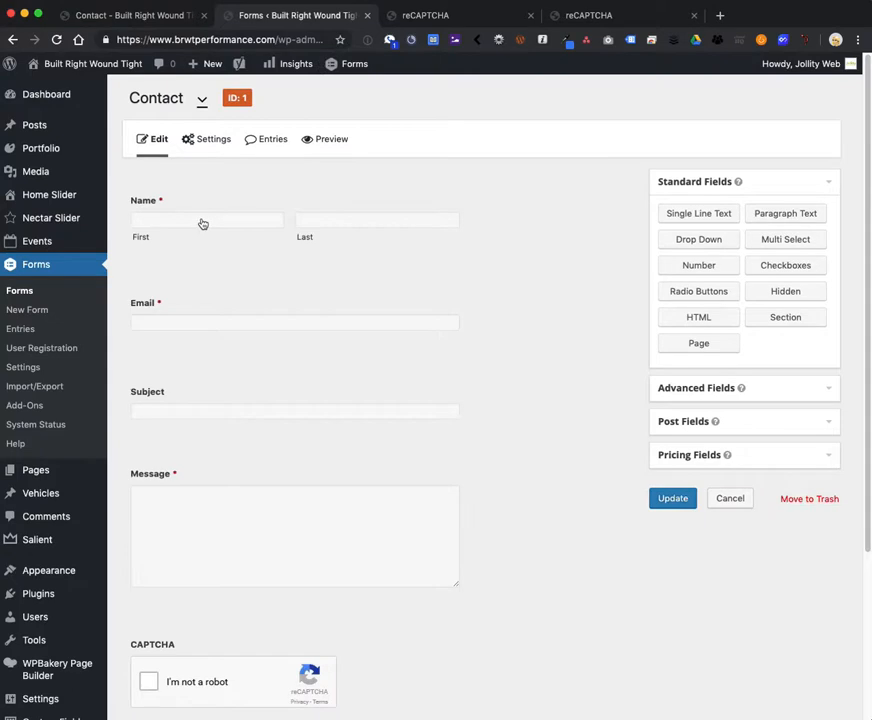
scroll(202, 223, "down", 5)
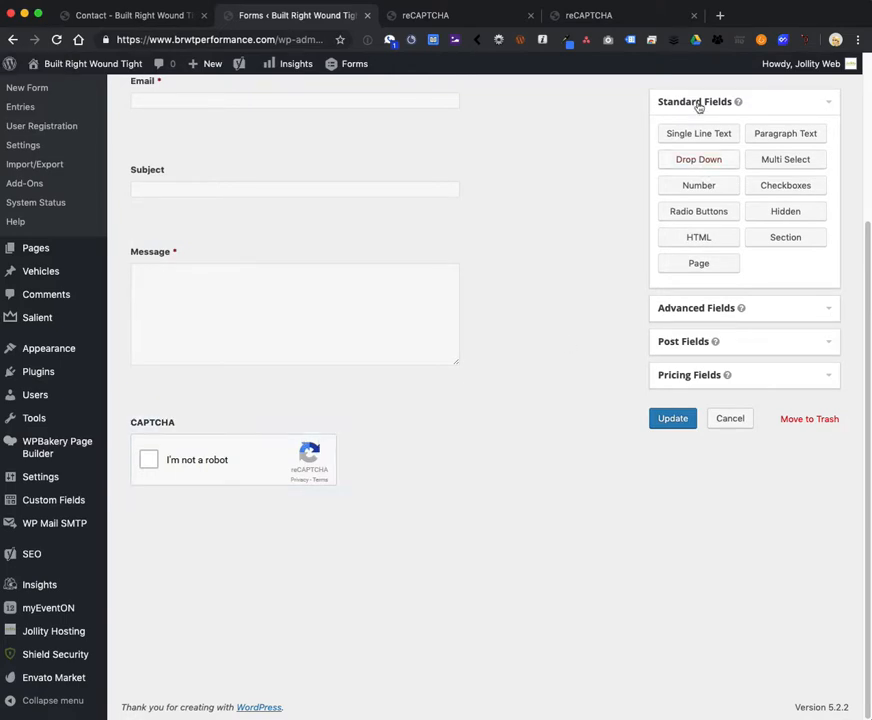
Try to add another CAPTCHA field from the advanced fields between Message and the existing CAPTCHA.
left_click(685, 310)
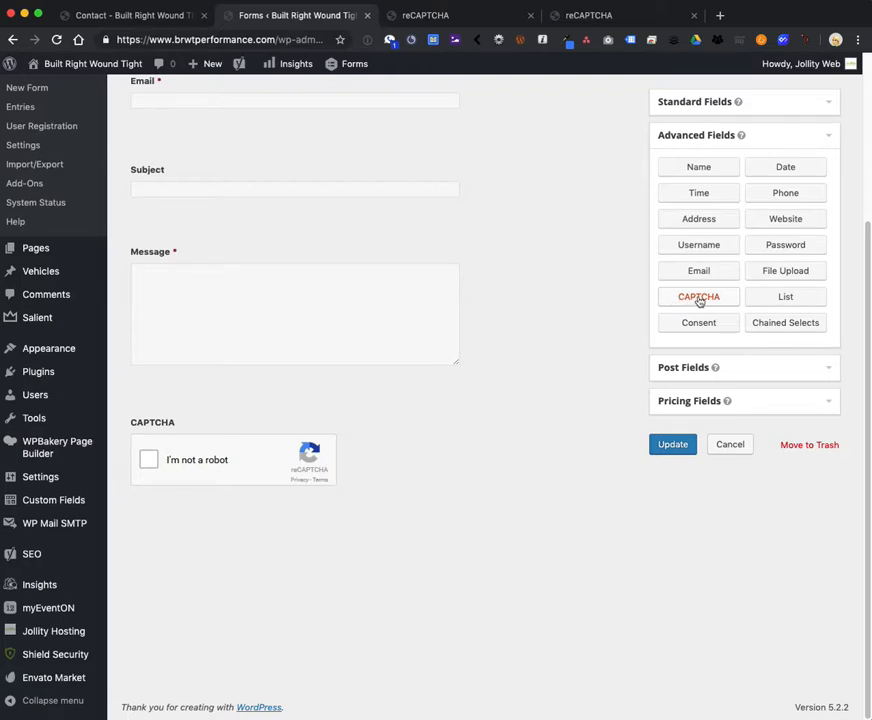
left_click_drag(700, 302, 175, 413)
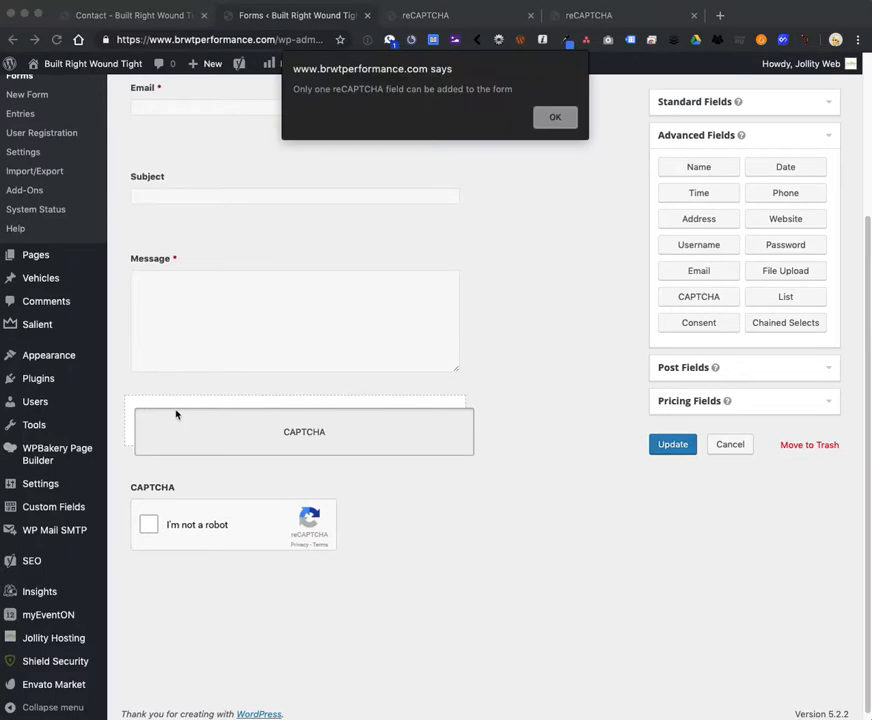
left_click(556, 118)
Replace the existing CAPTCHA field with a new one below Message and update the Contact form.
left_click(454, 407)
left_click(555, 130)
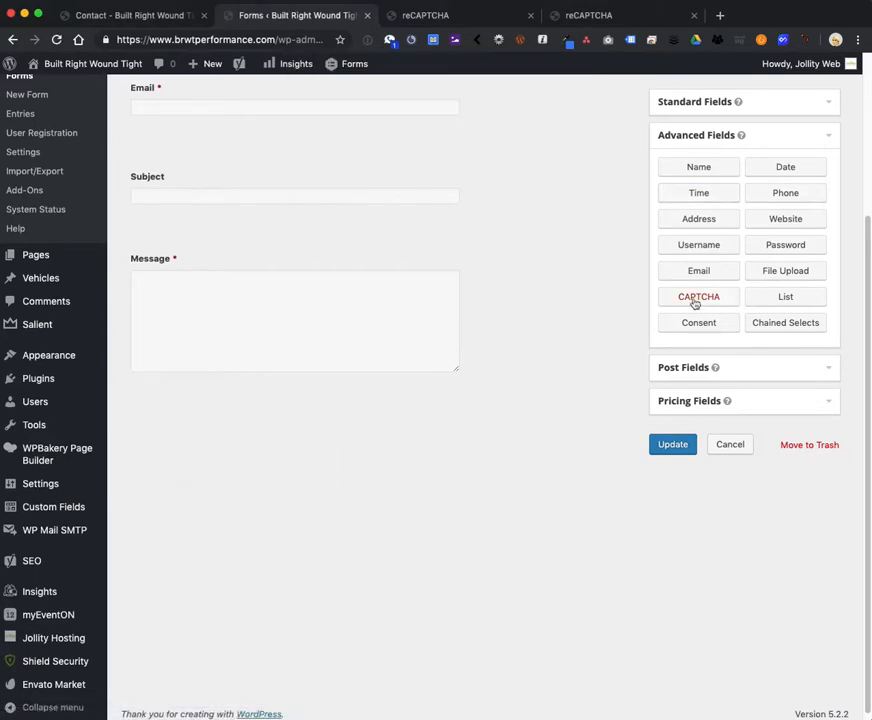
left_click_drag(706, 300, 165, 413)
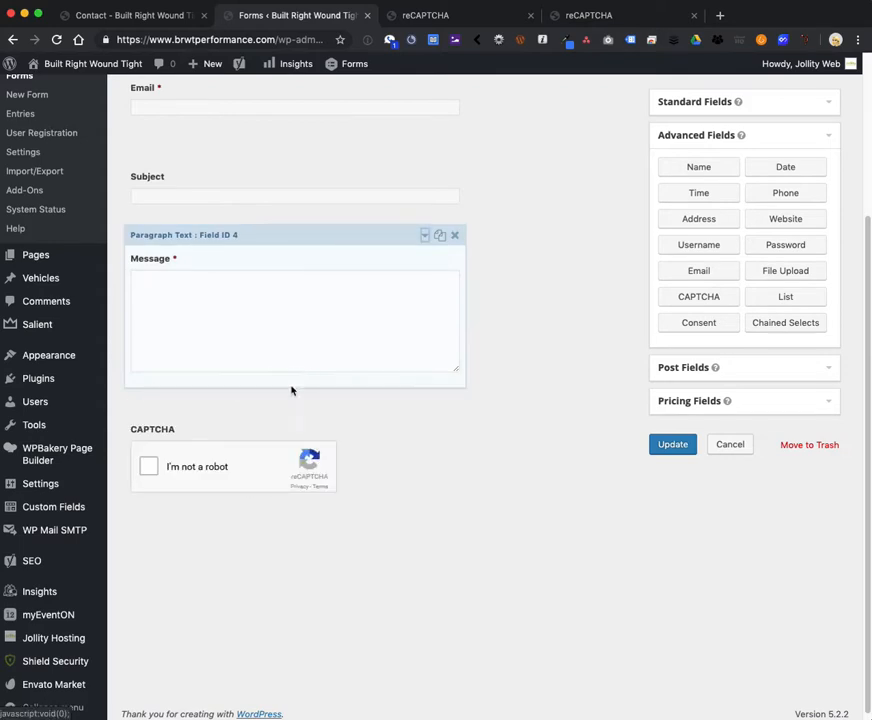
left_click(672, 446)
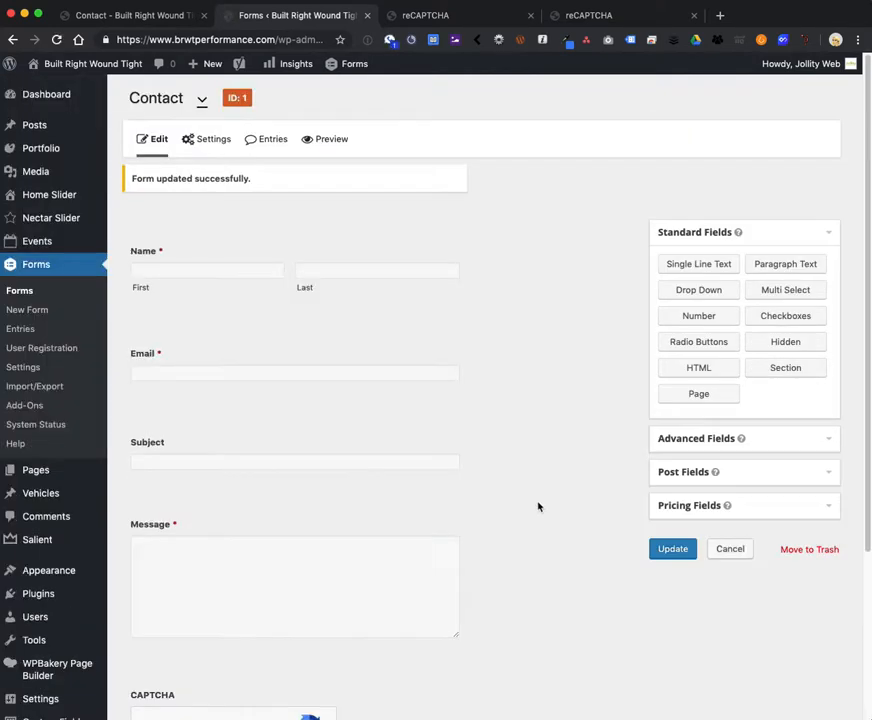
Reload the live Contact page and test the form's "I'm not a robot" CAPTCHA.
left_click(150, 16)
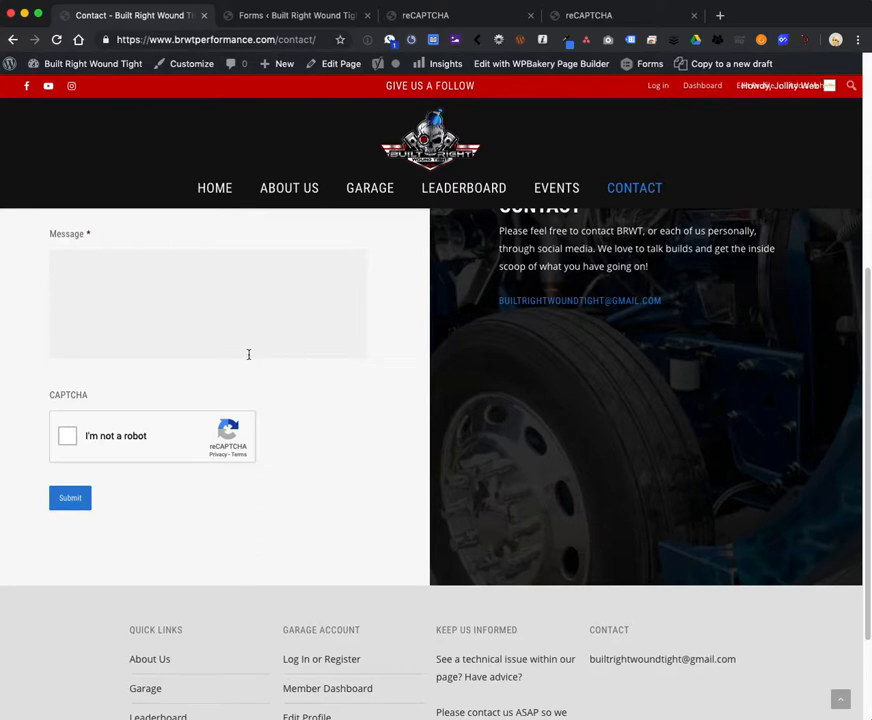
scroll(249, 356, "down", 1)
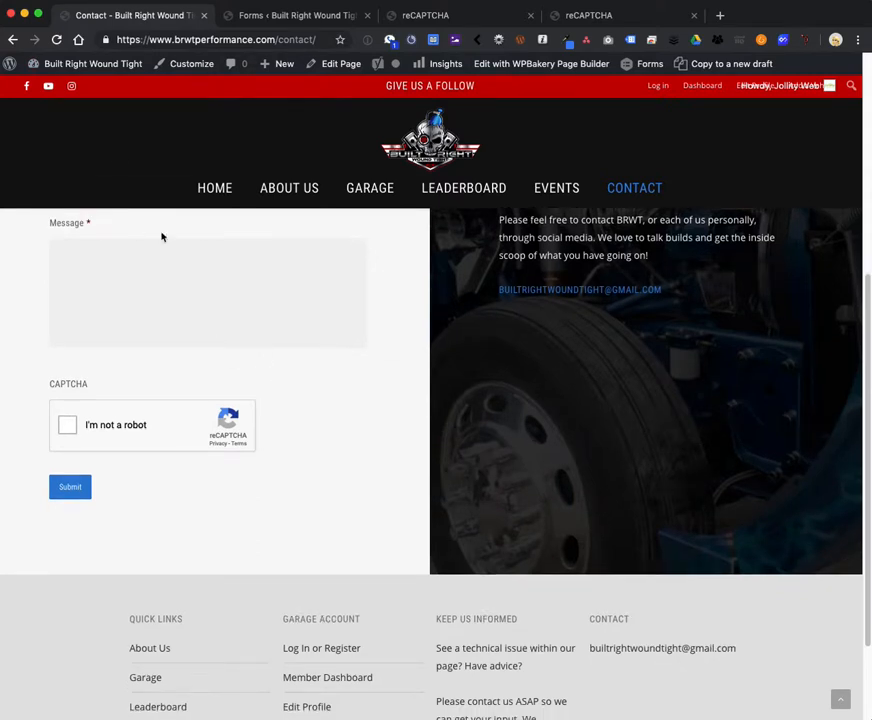
left_click(57, 39)
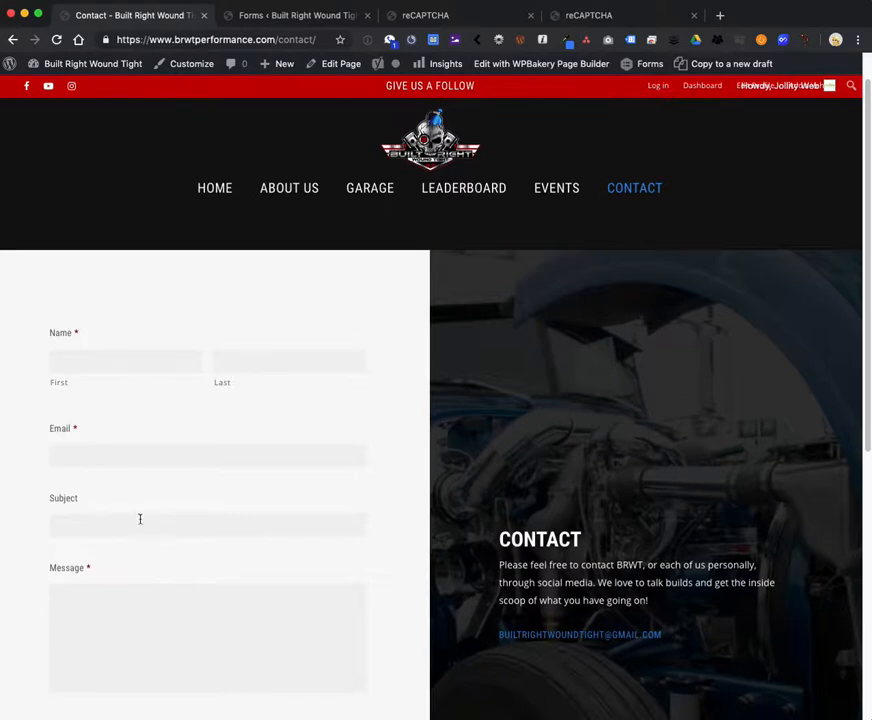
scroll(140, 510, "down", 4)
left_click(67, 376)
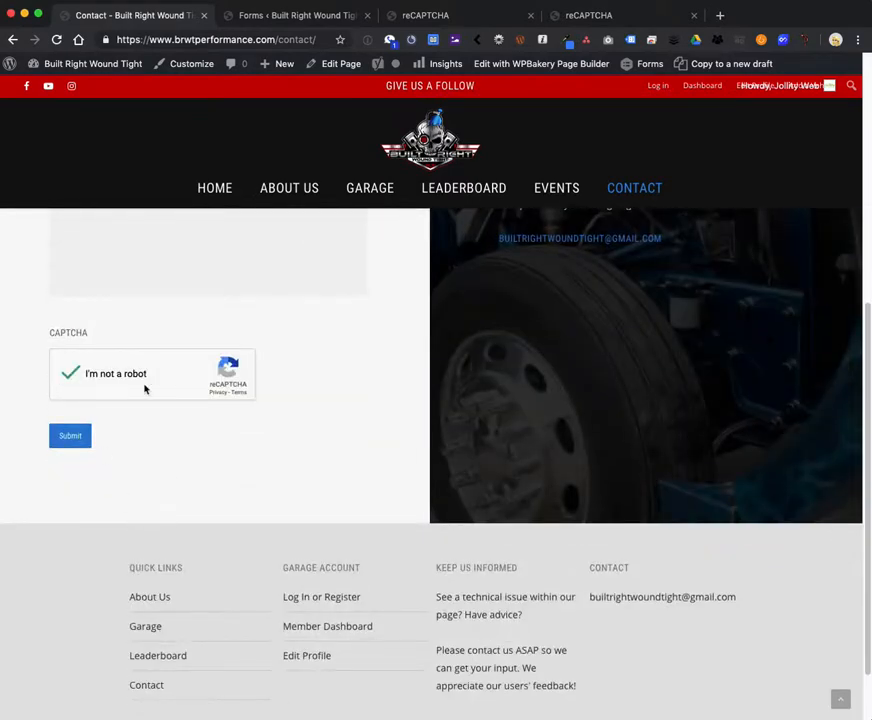